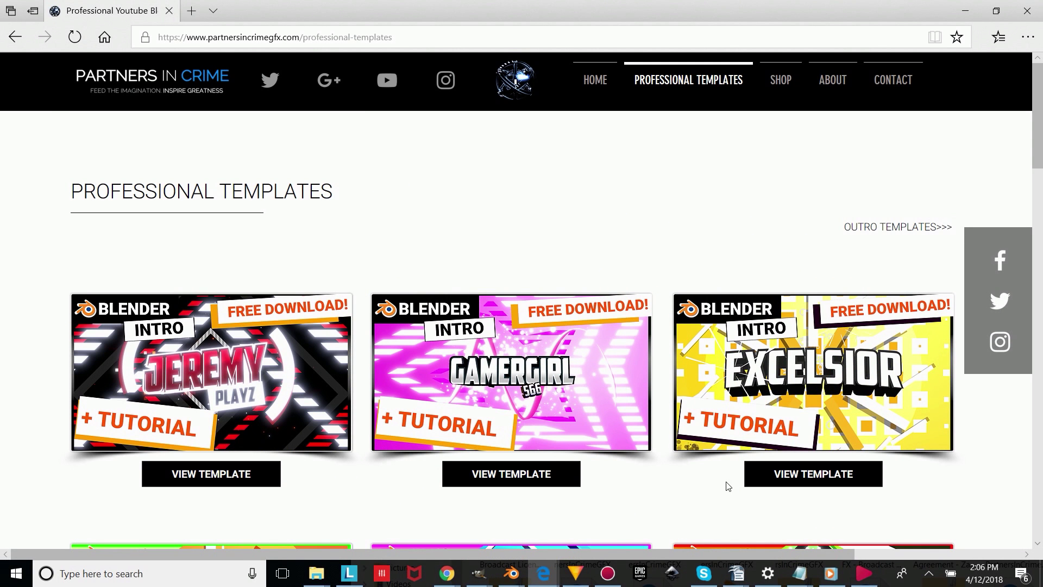
- Subscribe to unlock the free Excelsior intro template and open its Patreon post down to the zip link
left_click(816, 475)
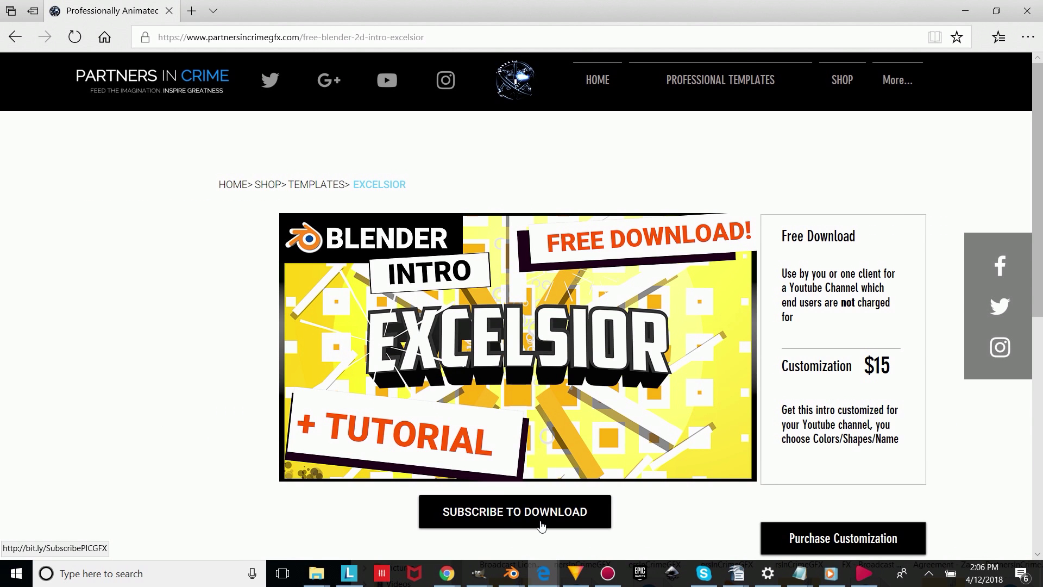
left_click(516, 515)
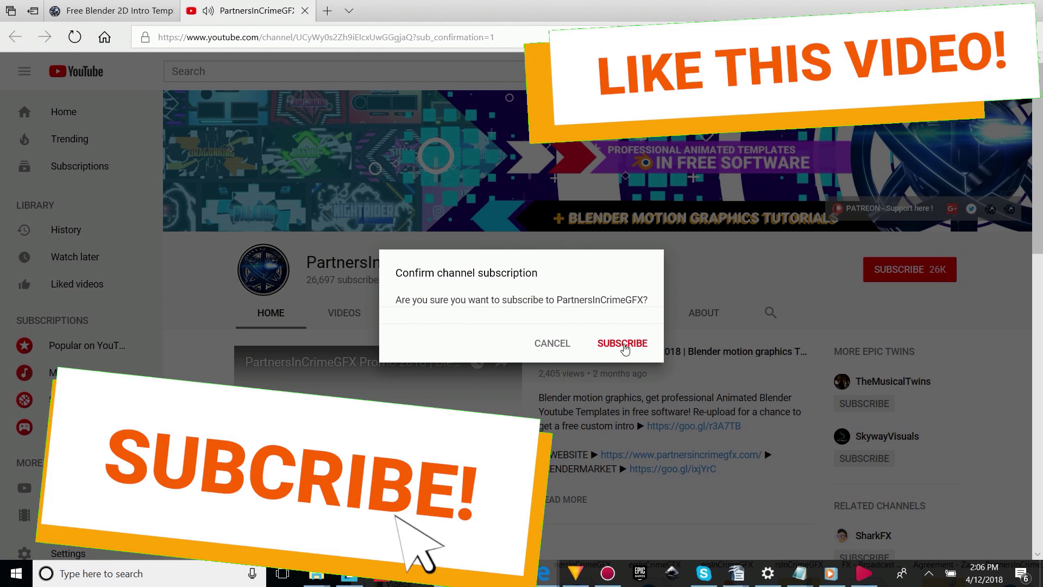
left_click(621, 345)
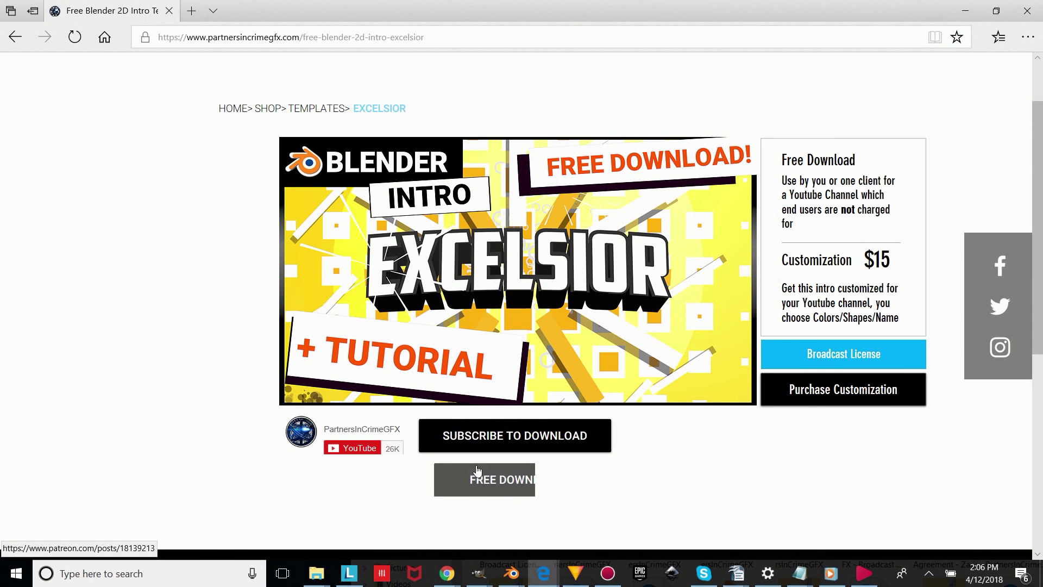
left_click(511, 486)
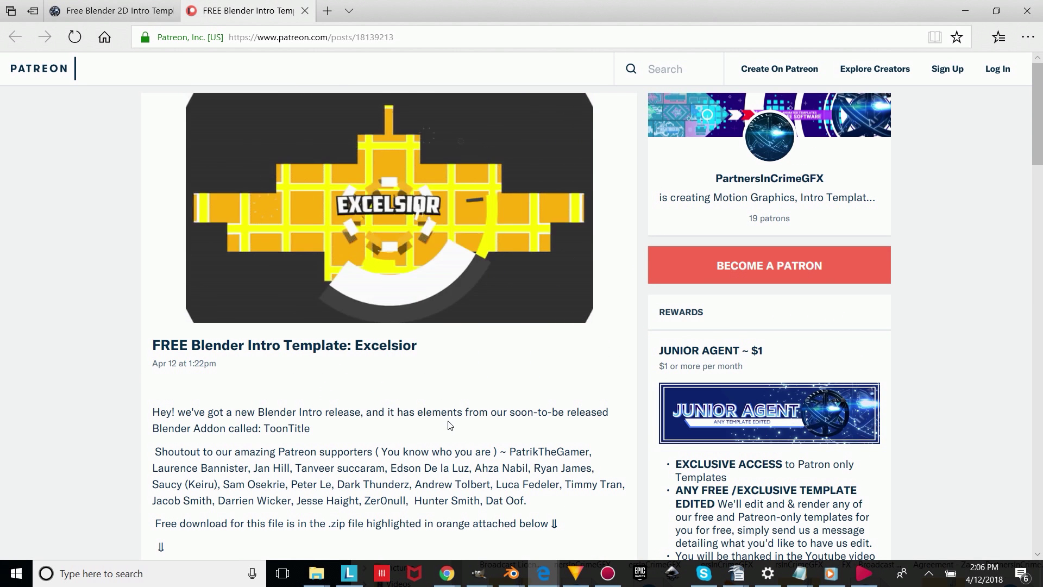
scroll(445, 429, "down", 1)
scroll(445, 429, "down", 1)
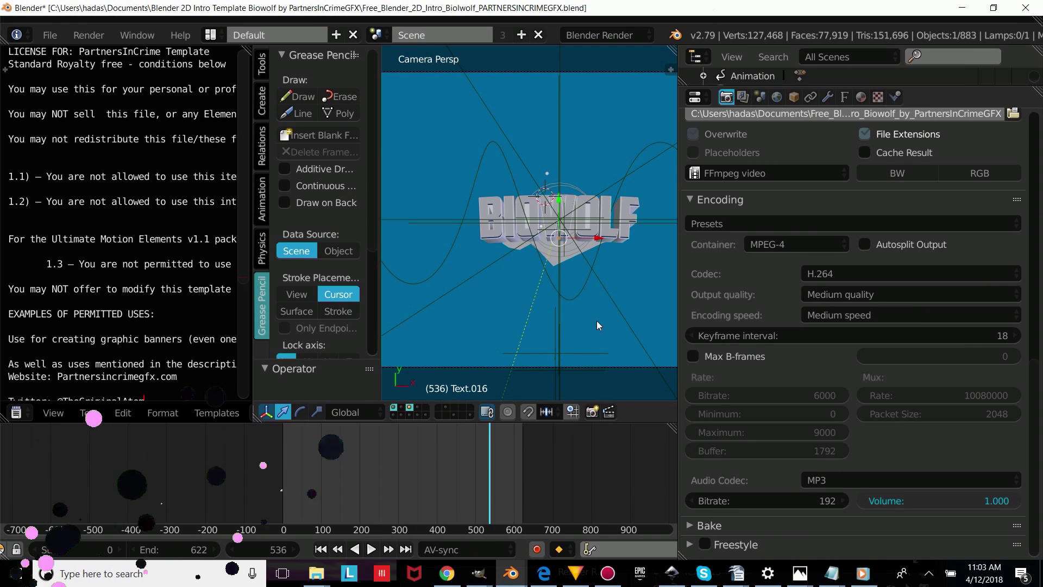
- Replace the front logo layer's BIOWOLF letters with the new custom title text
scroll(551, 296, "down", 2)
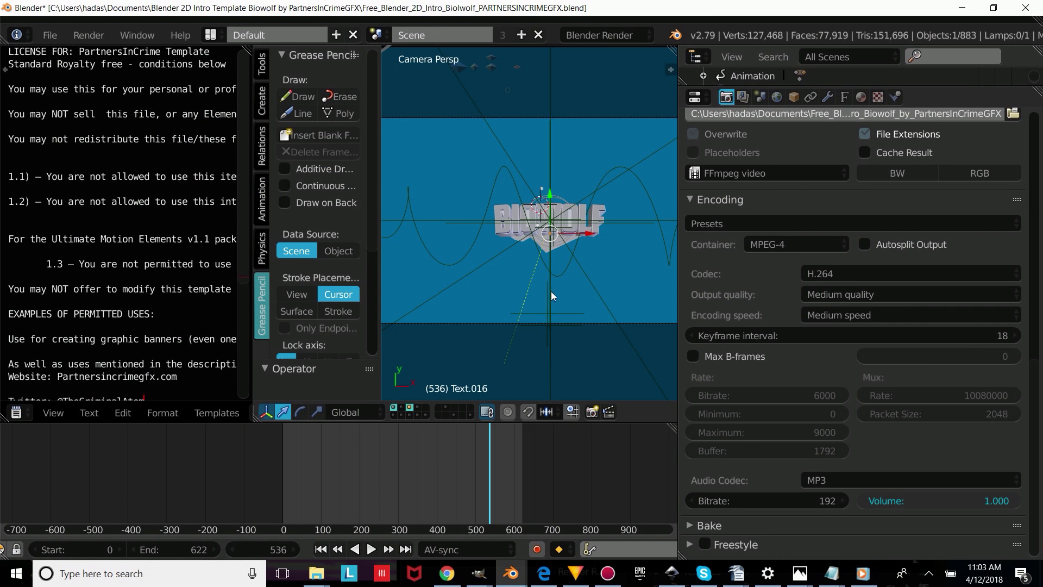
scroll(505, 238, "up", 2)
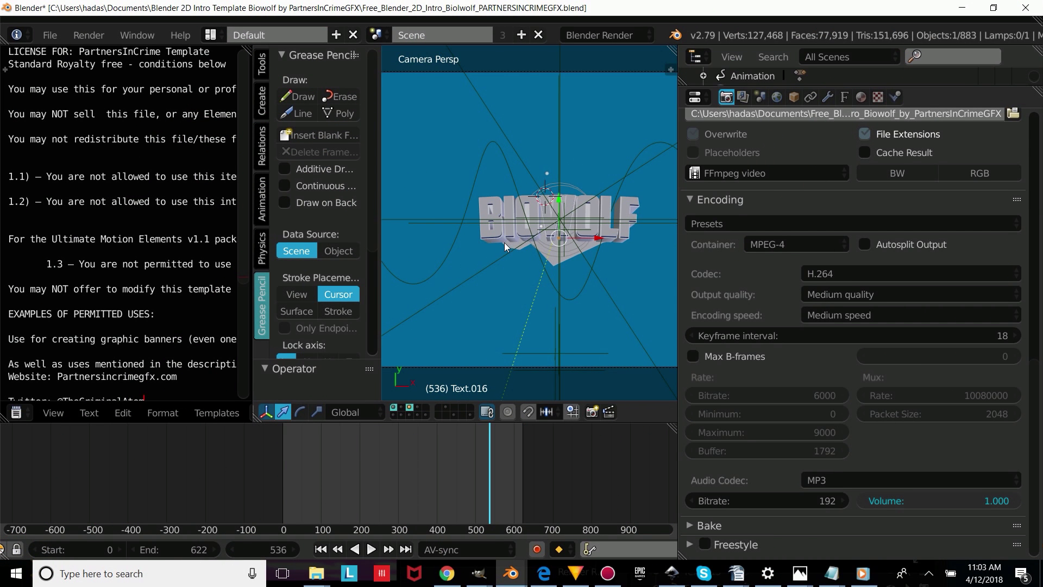
right_click(499, 237)
key("Tab")
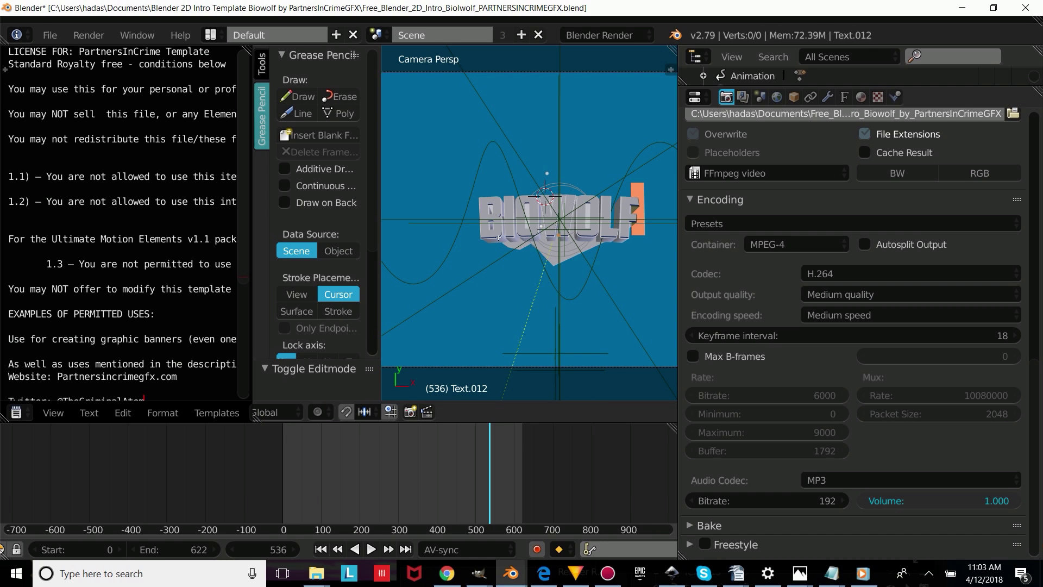
key("BackSpace")
key("BackSpace")
key("BackSpace")
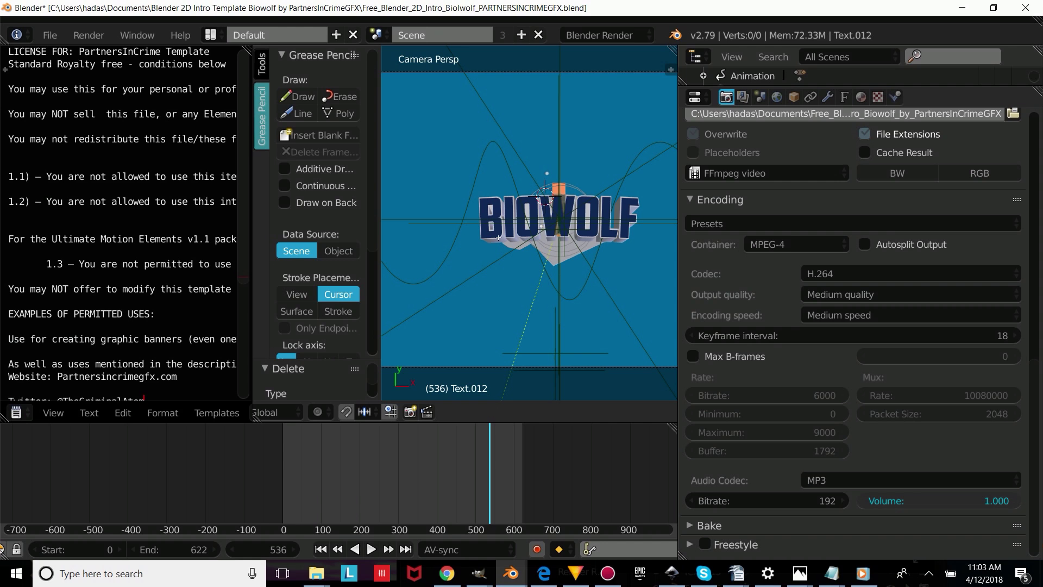
type("CUSTOM TITLE")
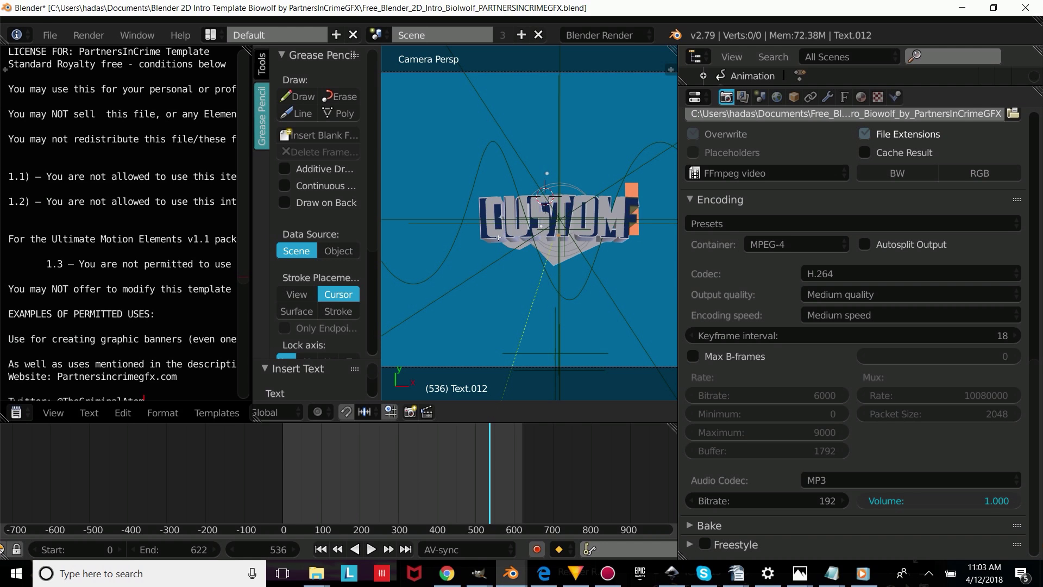
type("EXT")
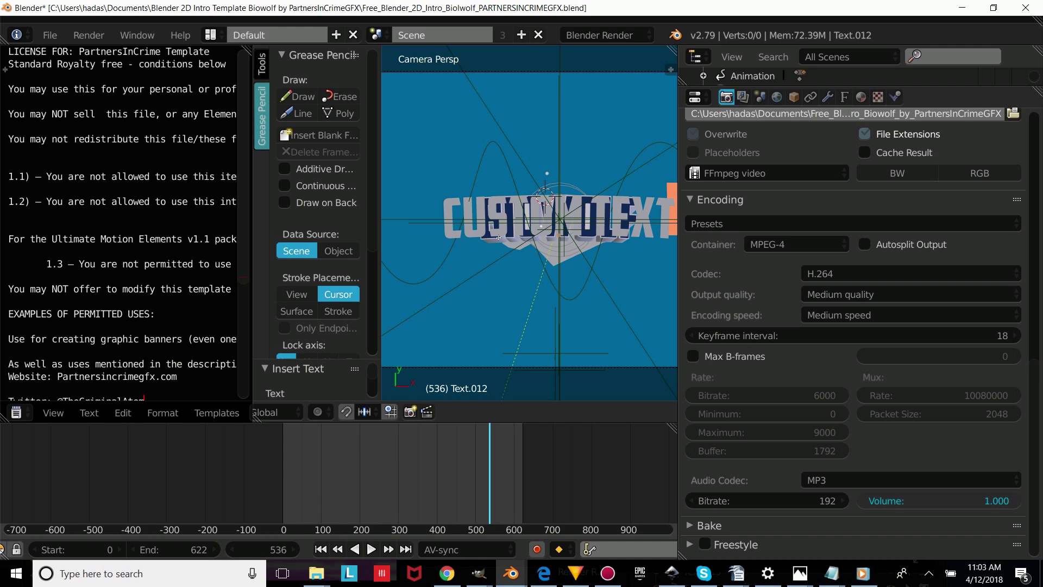
key("Tab")
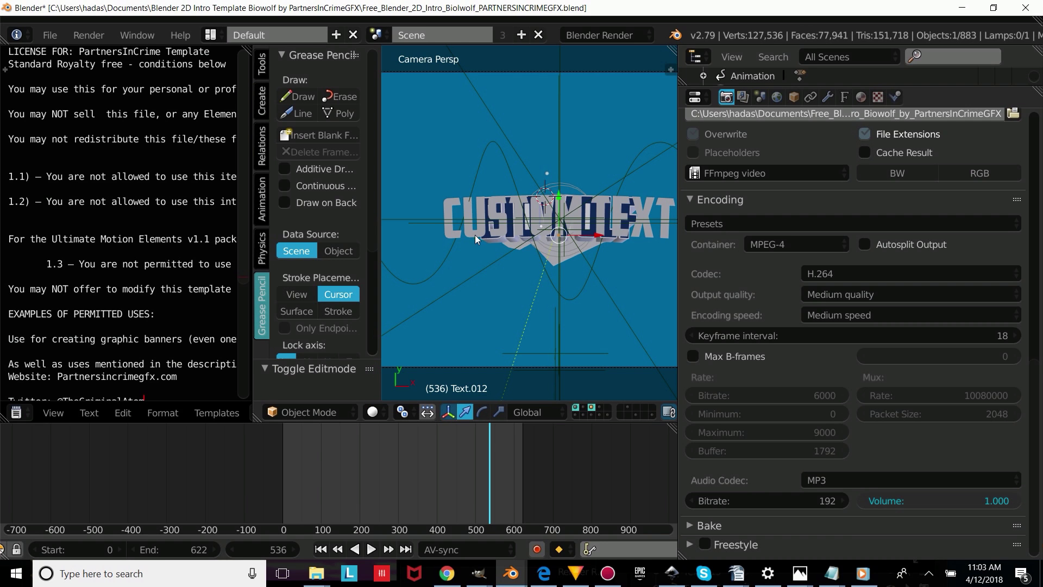
- Retype the next logo text layer to read SUMMER
right_click(511, 239)
key("Tab")
key("BackSpace")
key("BackSpace")
key("BackSpace")
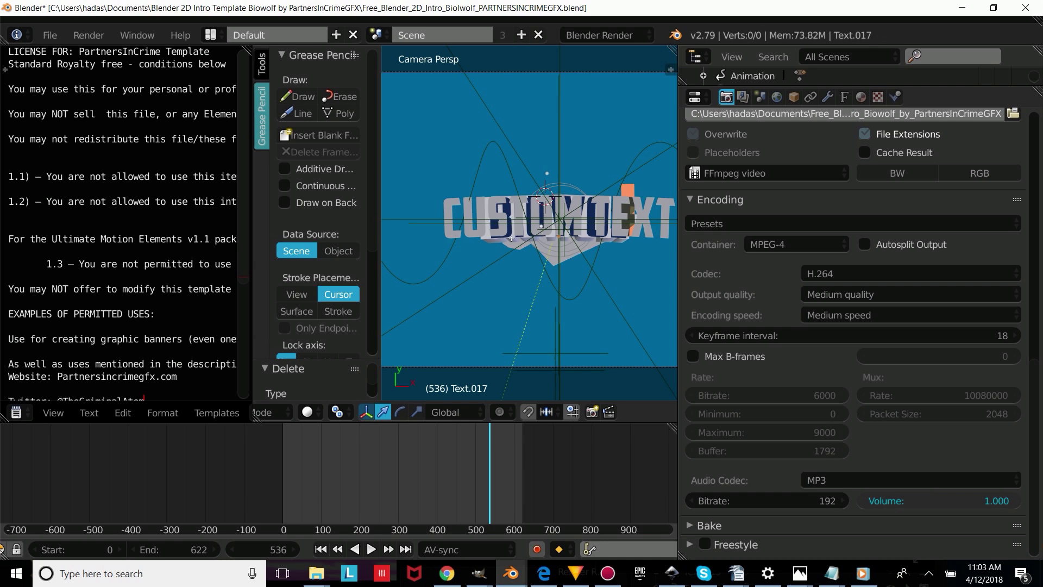
type("SUMMER")
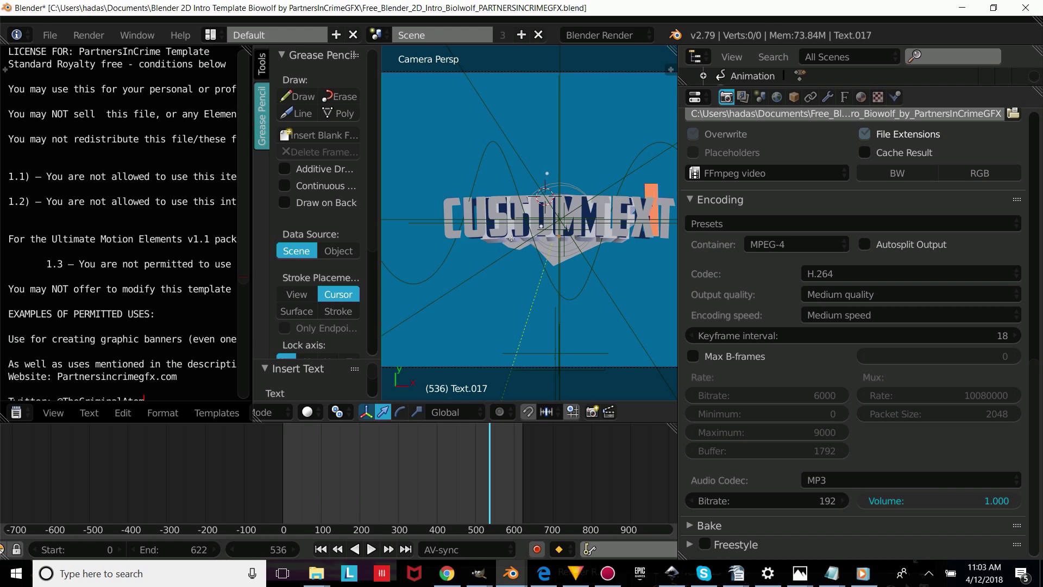
key("Tab")
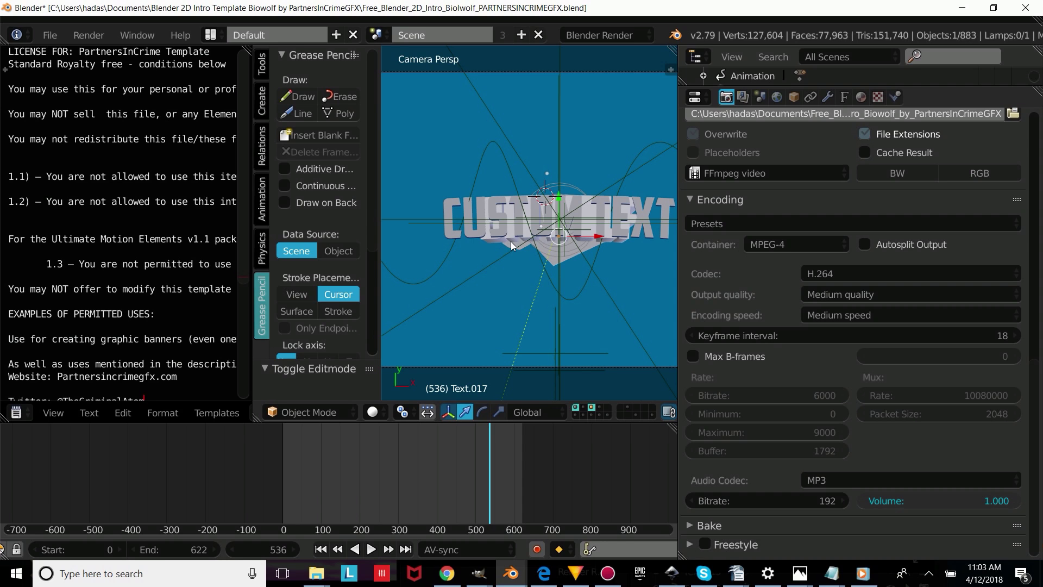
- Clear another logo text layer's old letters and type TEXT
right_click(512, 240)
key("Tab")
key("BackSpace")
key("BackSpace")
key("BackSpace")
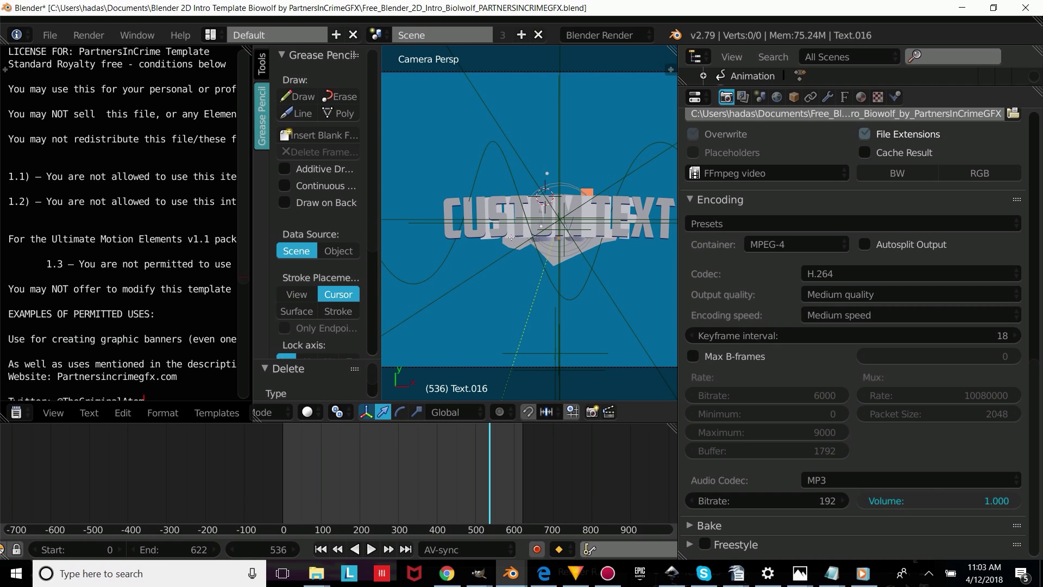
type("TEXT")
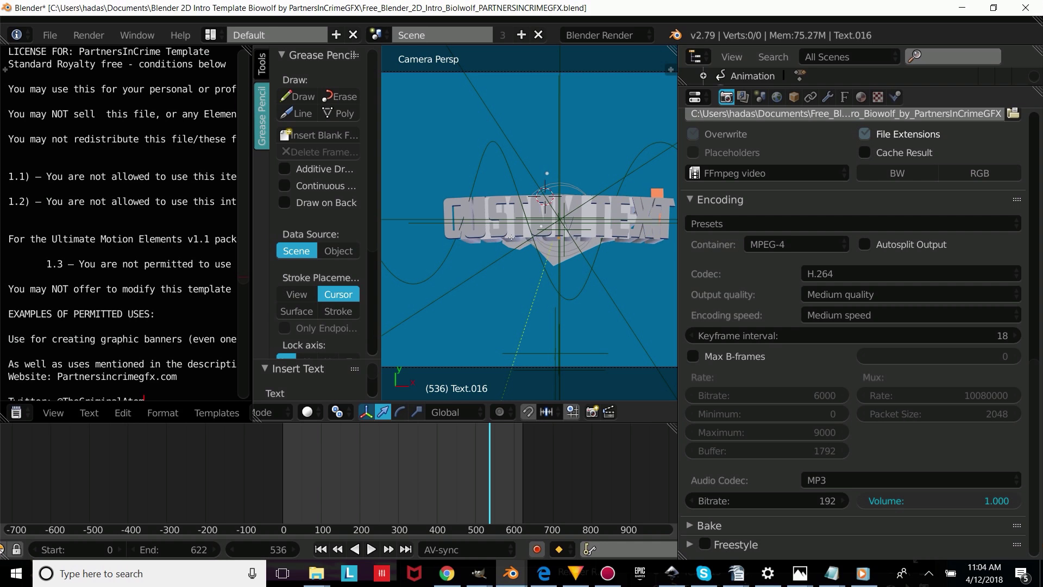
- Retype the remaining logo layer Text.035 with TEXT so it reads CUSTOM TEXT
key("Tab")
scroll(510, 239, "up", 4)
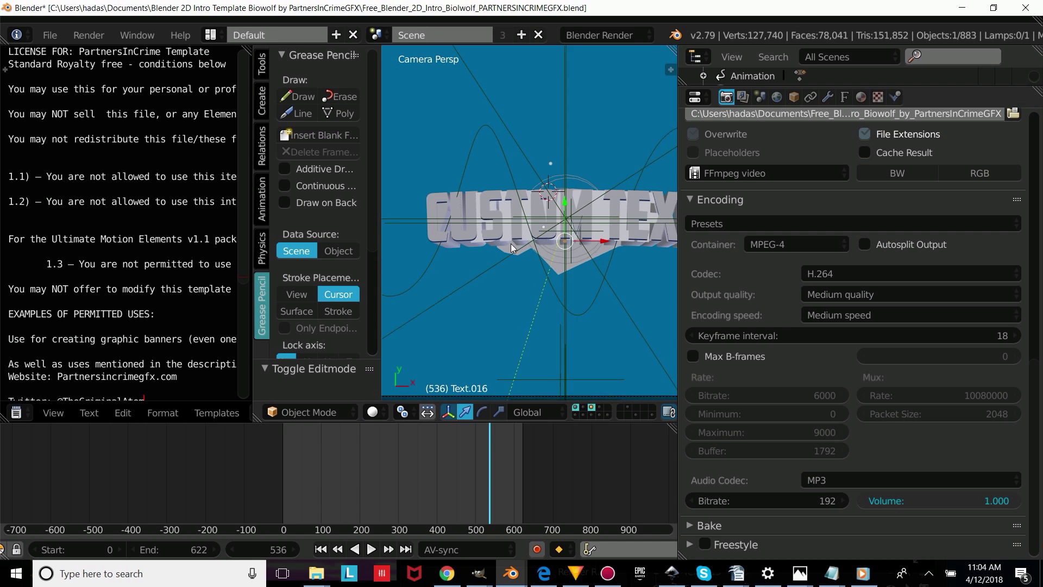
scroll(644, 208, "down", 3)
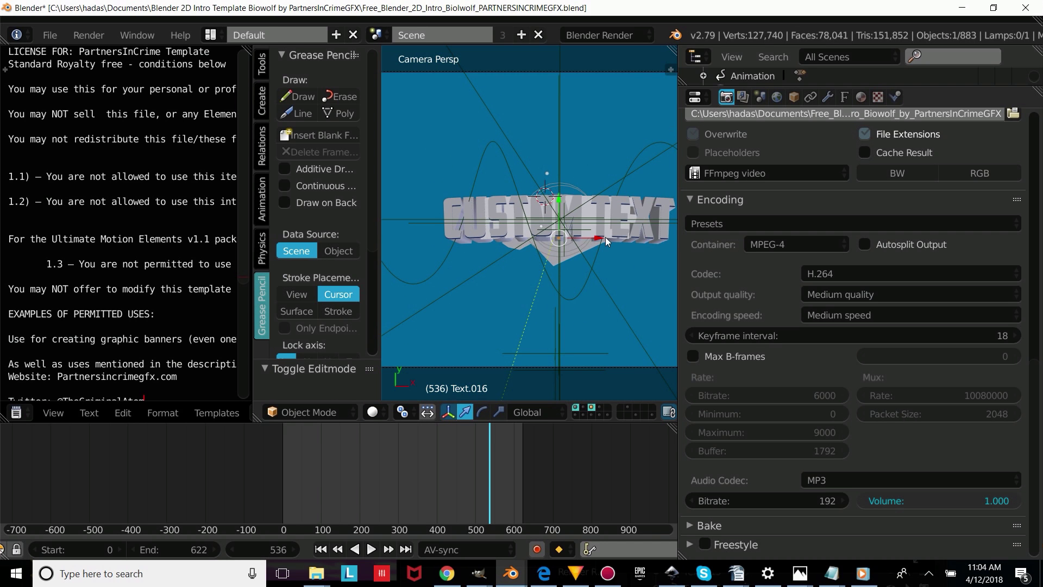
scroll(605, 240, "down", 1)
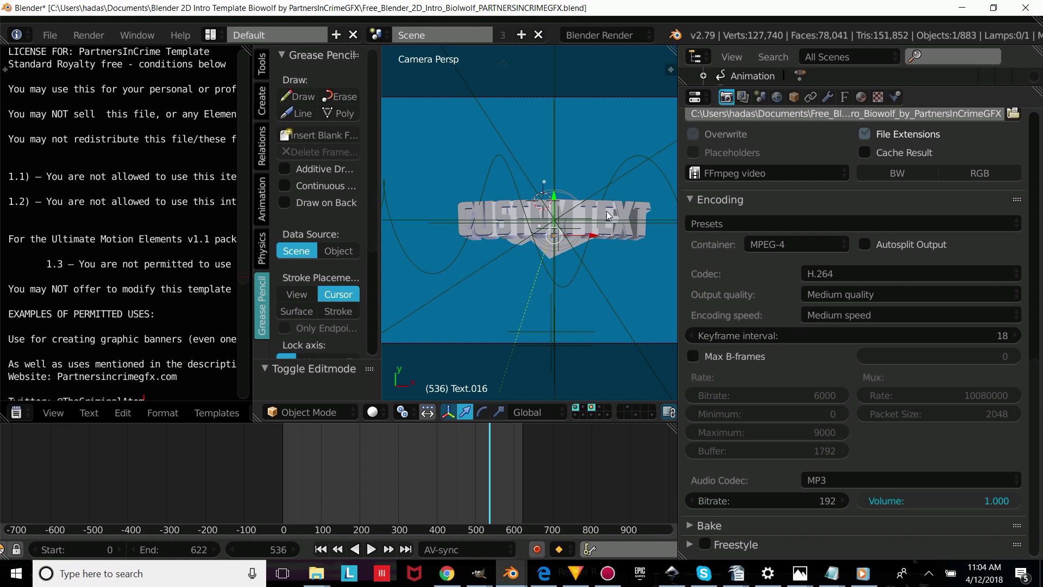
scroll(626, 227, "up", 2)
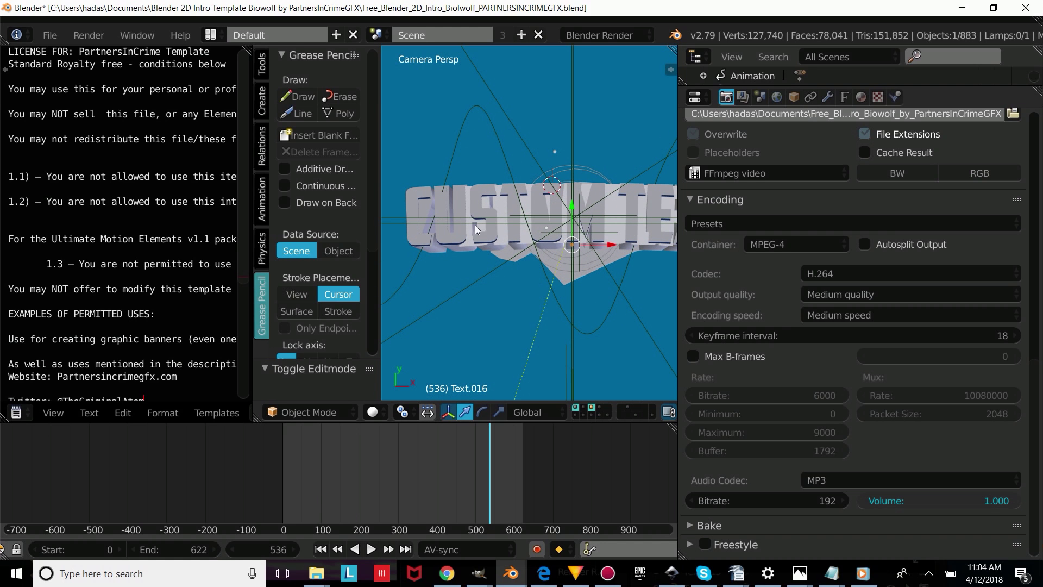
scroll(465, 261, "up", 1)
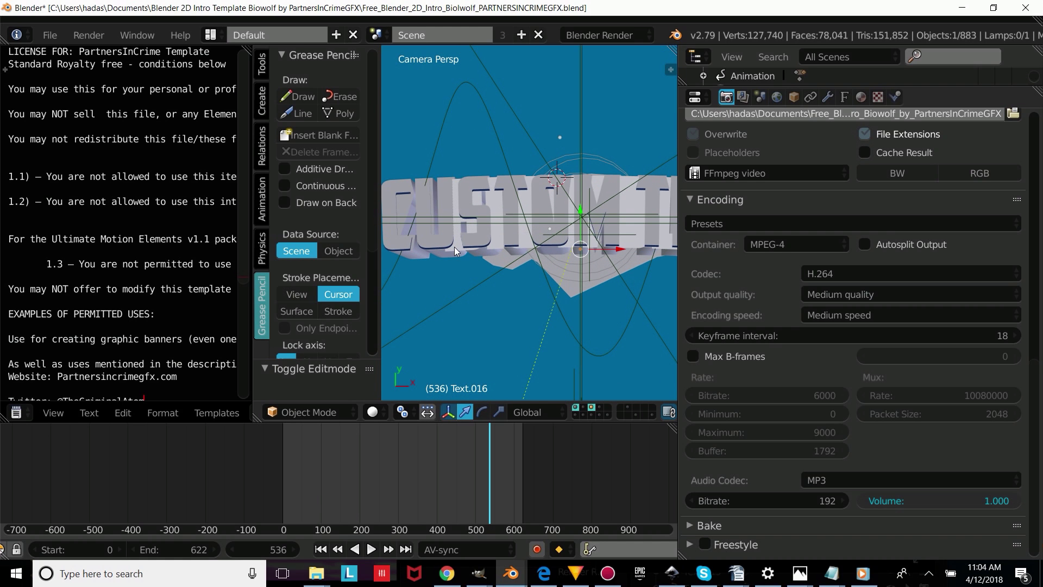
right_click(469, 241)
scroll(463, 245, "down", 3)
key("Tab")
key("BackSpace")
key("BackSpace")
key("BackSpace")
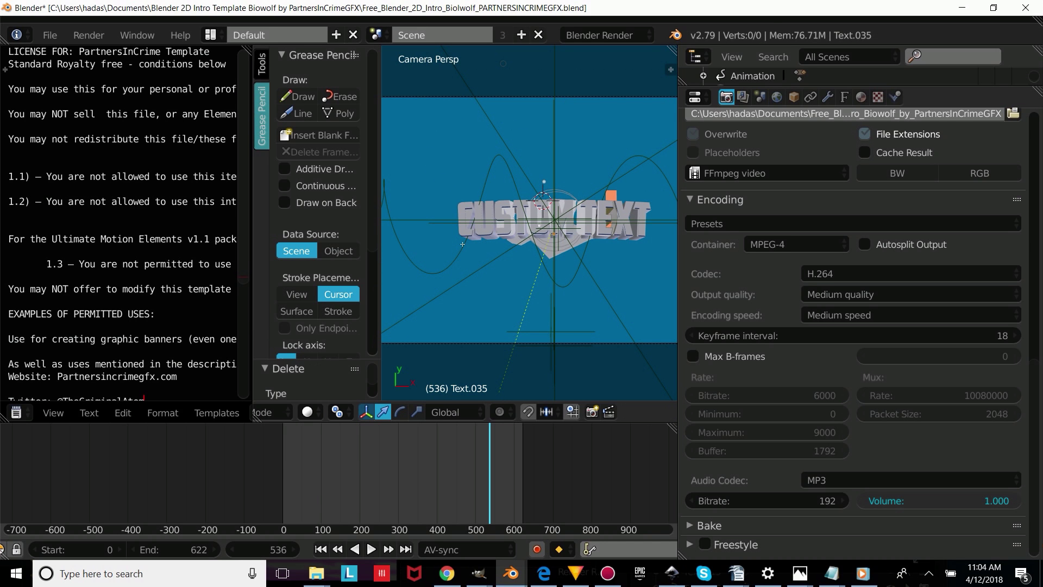
type("TEX")
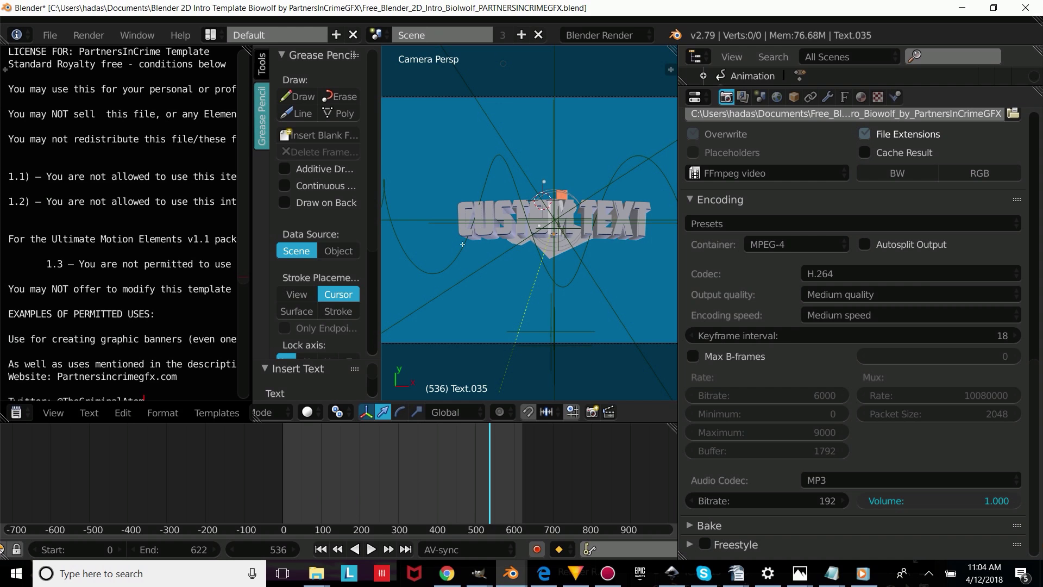
type("T")
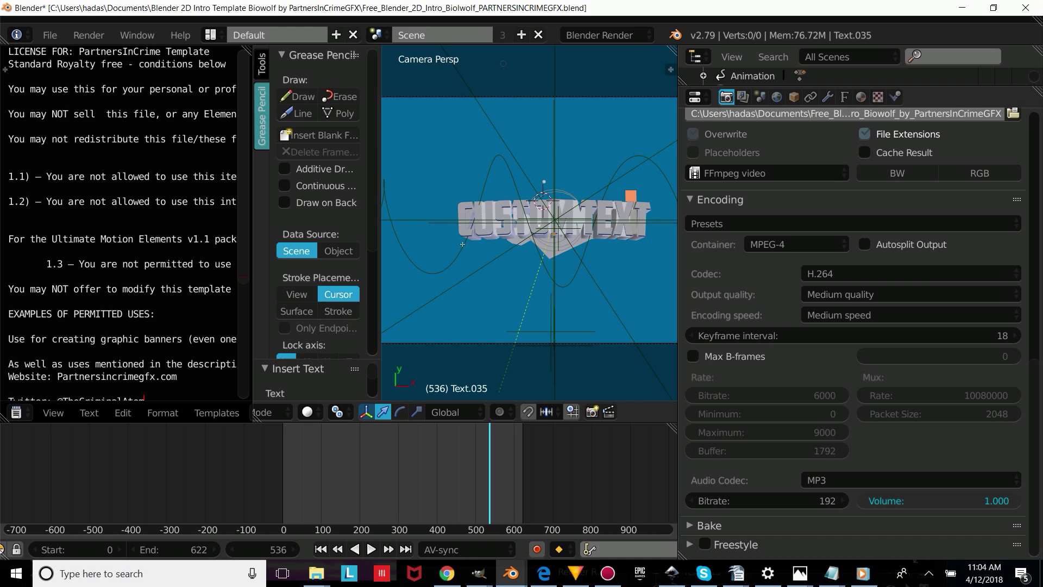
key("Tab")
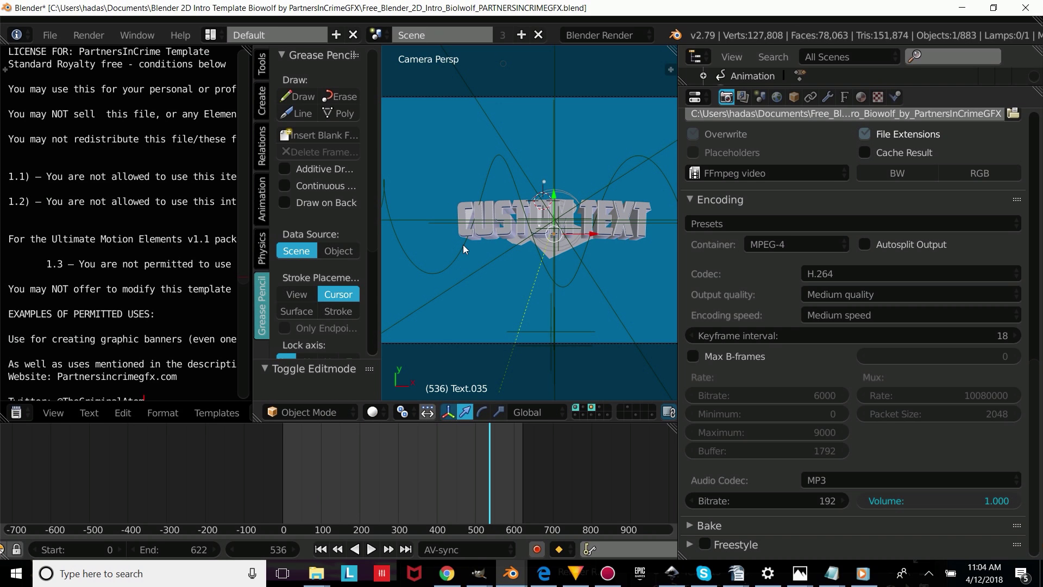
- Set the render output to the Desktop as Free_Blender_Intro_Biowolf_by_PartnersInCrimeGFX
scroll(463, 244, "down", 2)
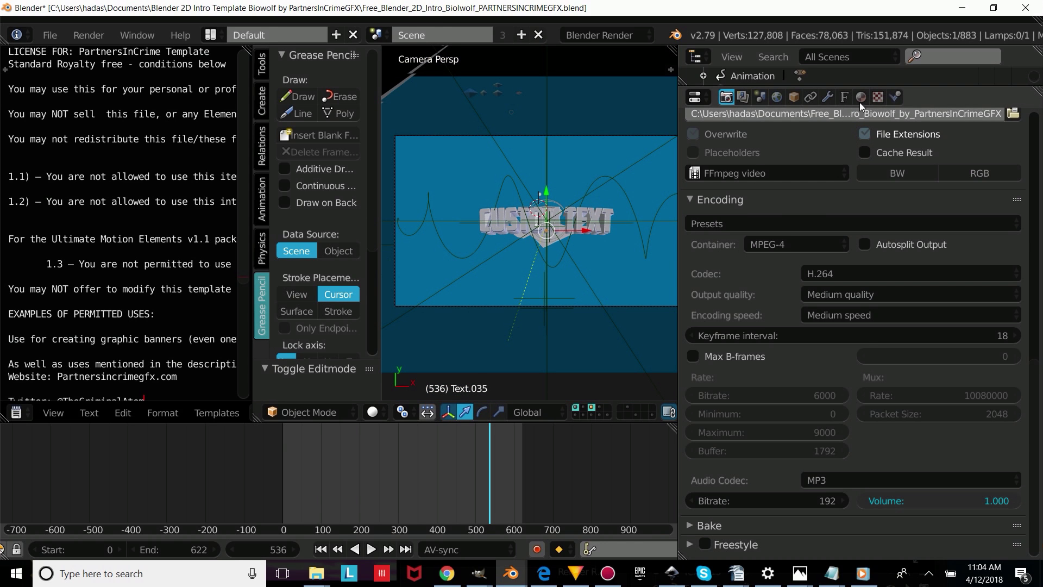
scroll(880, 198, "up", 4)
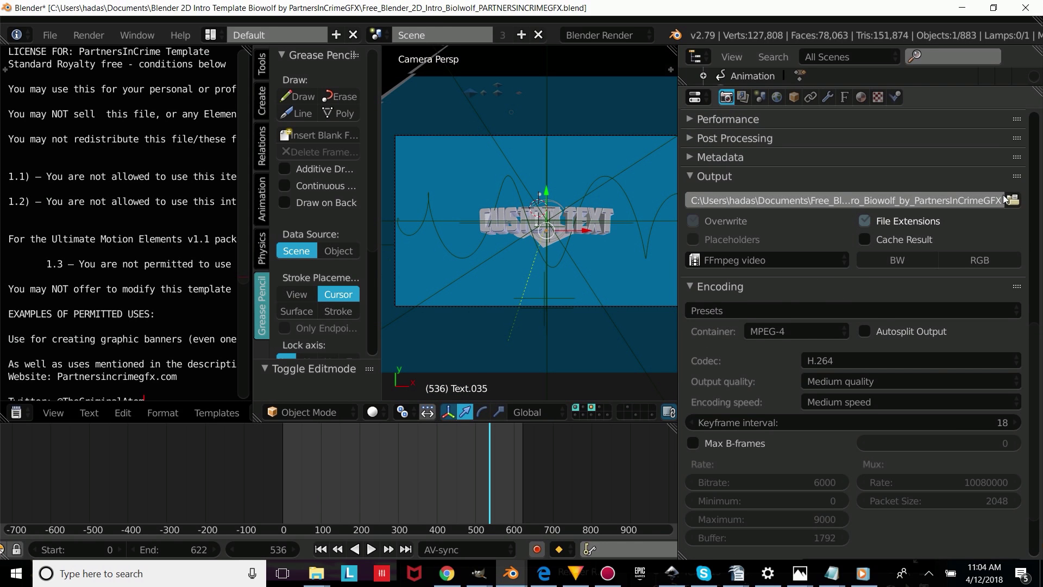
left_click(1012, 201)
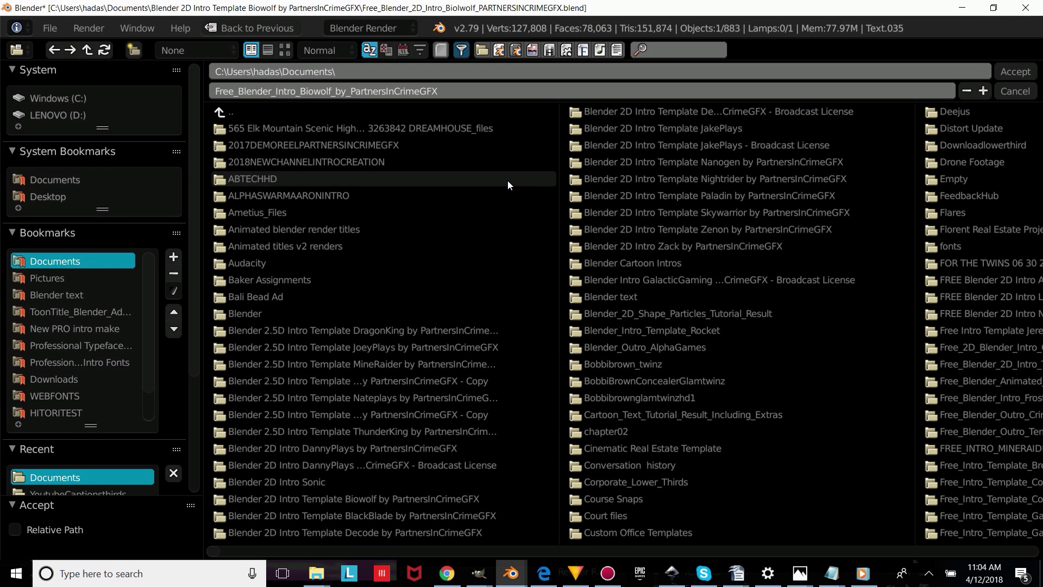
left_click(57, 198)
left_click(441, 91)
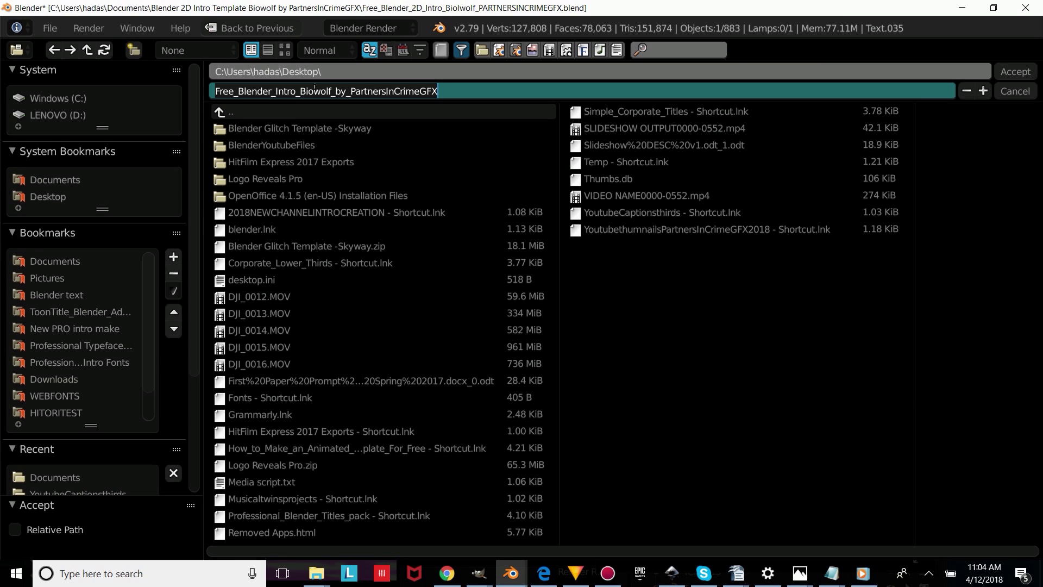
left_click(224, 91)
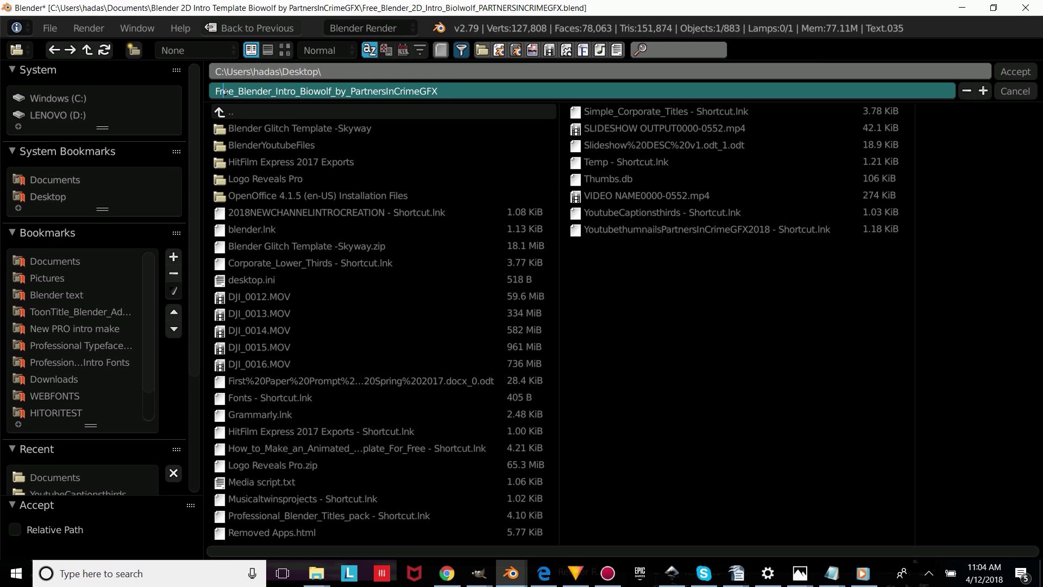
left_click(1012, 72)
left_click(1011, 76)
left_click(89, 34)
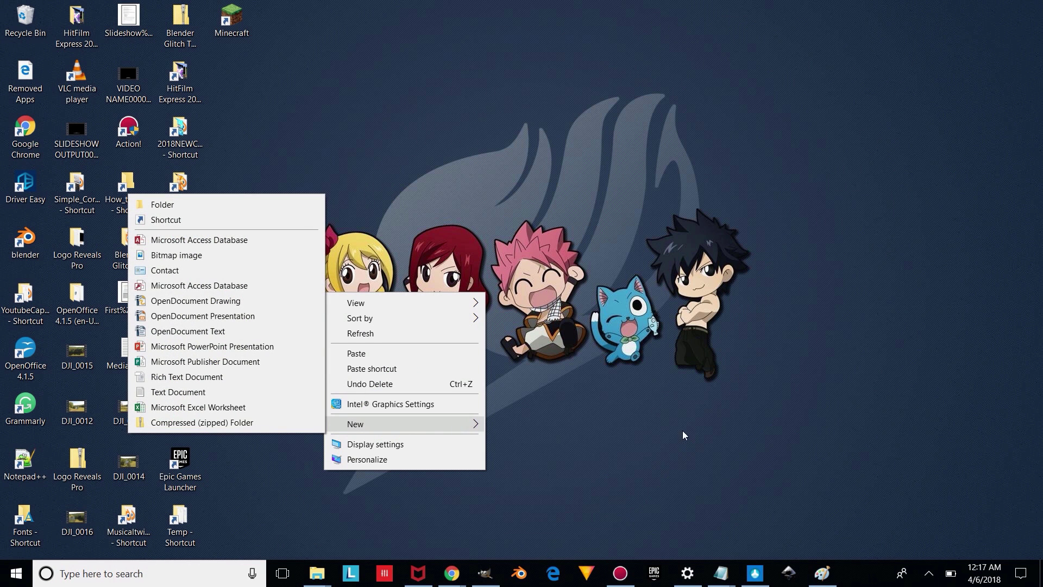
- Create a desktop folder named BlenderYoutubeFiles and open it
right_click(622, 380)
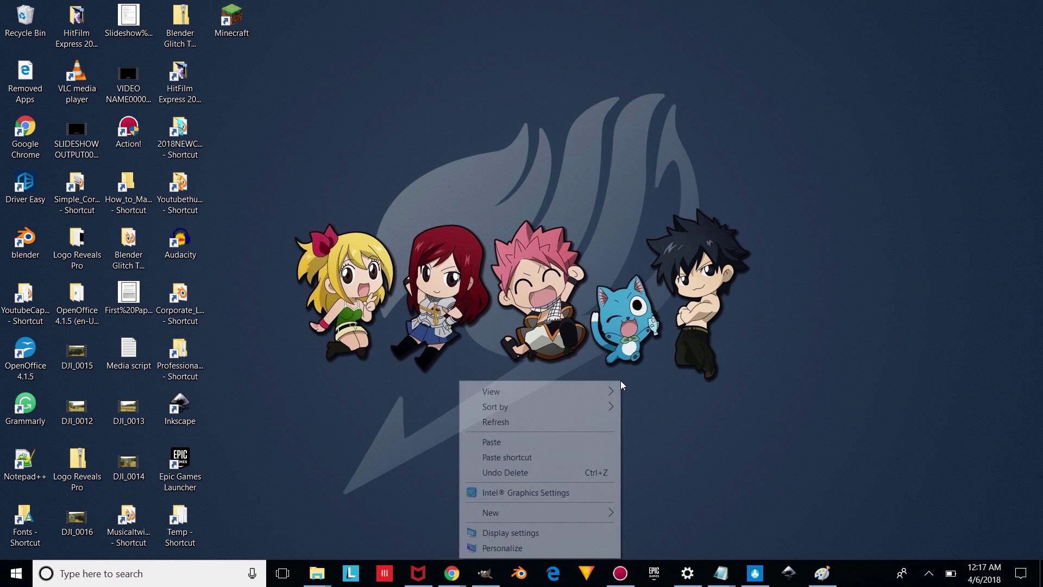
mouse_move(528, 513)
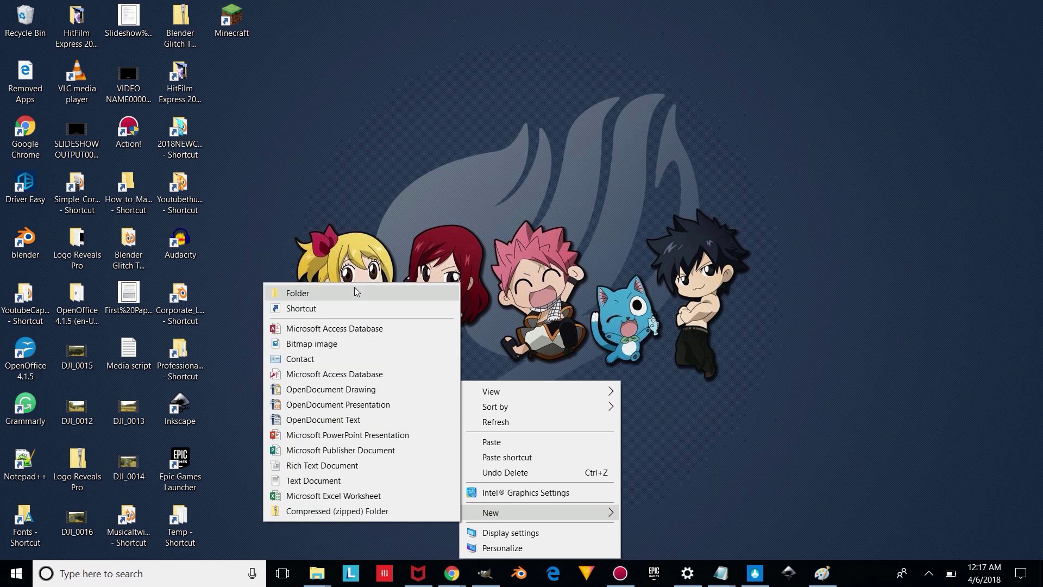
left_click(354, 294)
type("Bl")
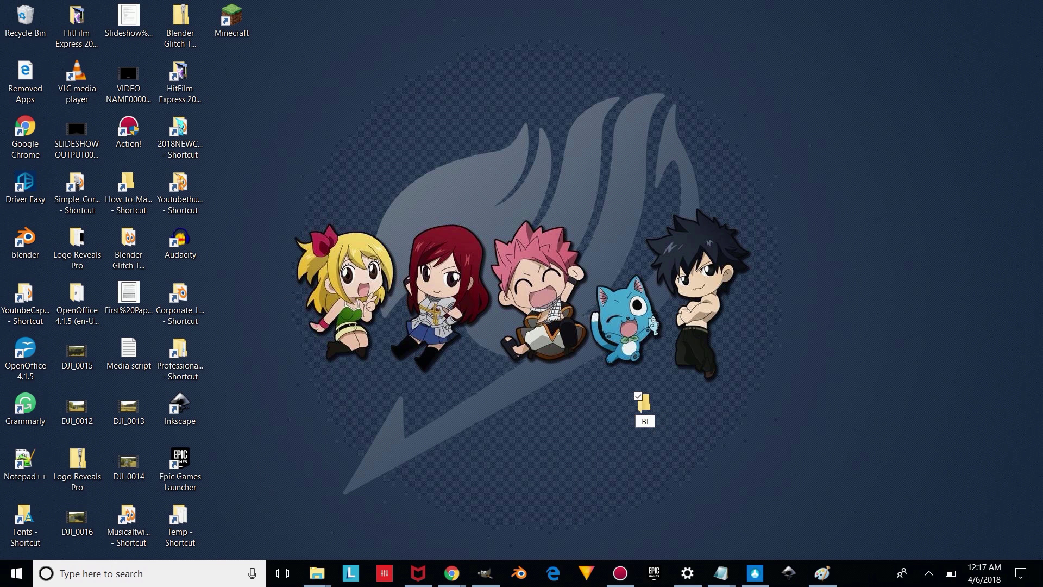
type("enderYoutubeFiles")
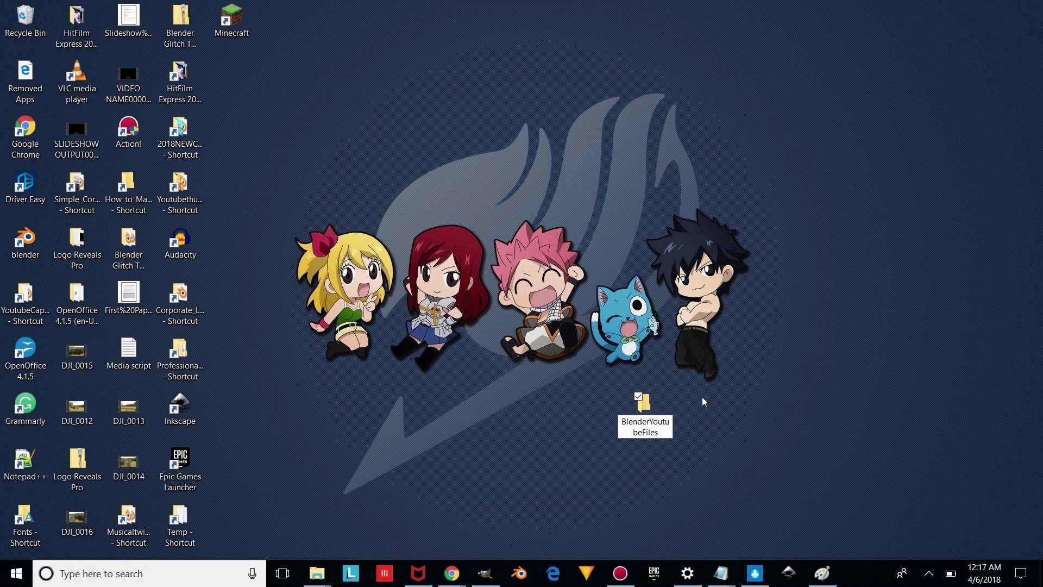
key("Return")
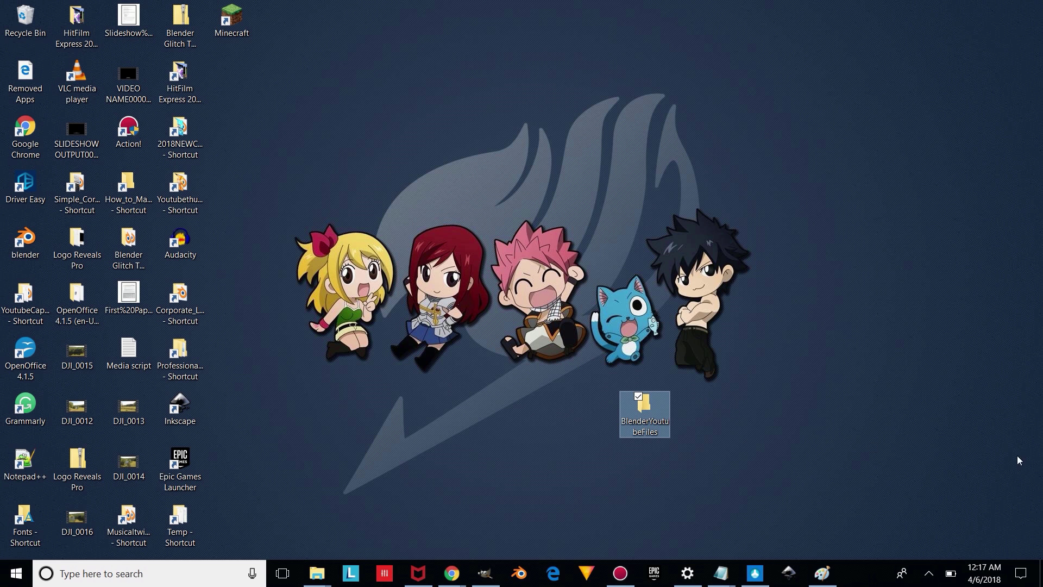
double_click(647, 410)
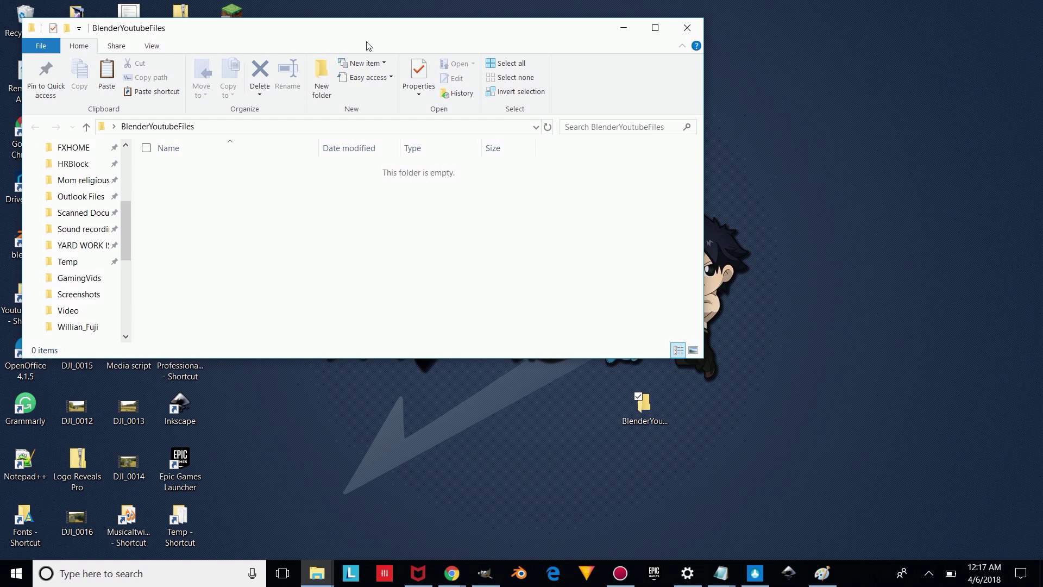
- Move the Blender intro and MINECRAFTHXD1F0001-3053 MP4s from Documents into BlenderYoutubeFiles
left_click_drag(235, 31, 532, 197)
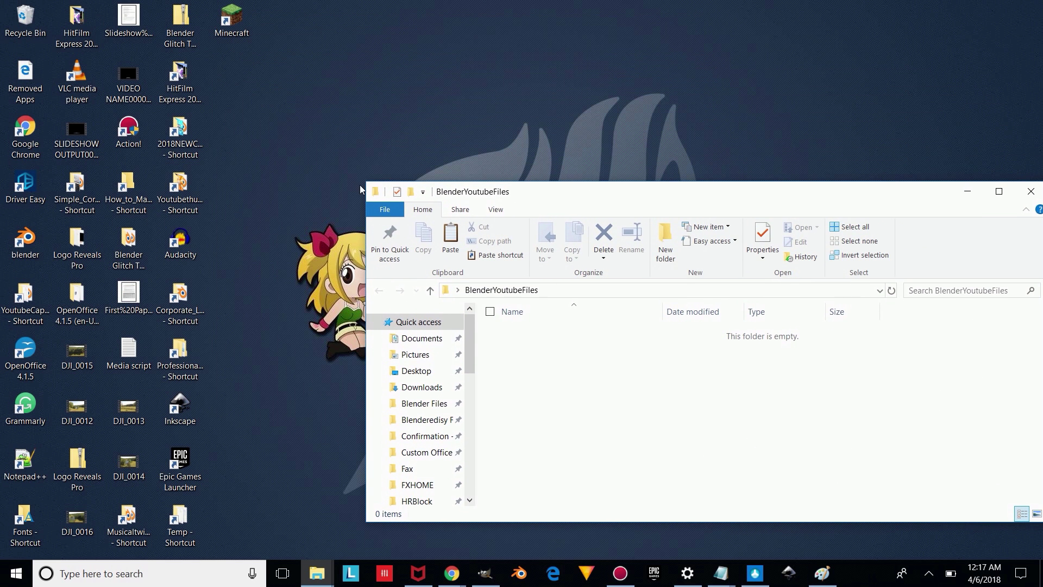
left_click_drag(360, 189, 626, 193)
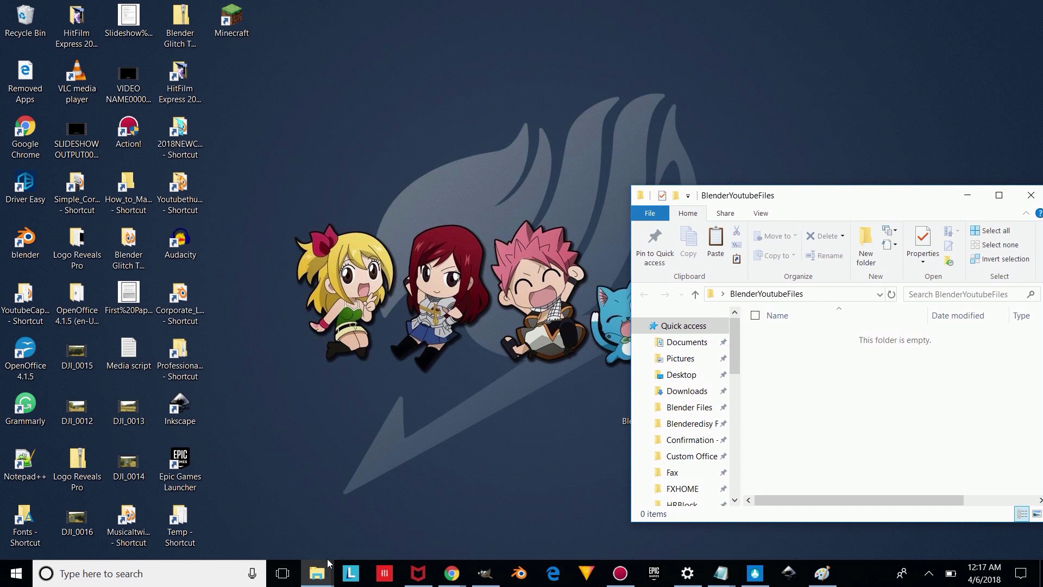
left_click(326, 568)
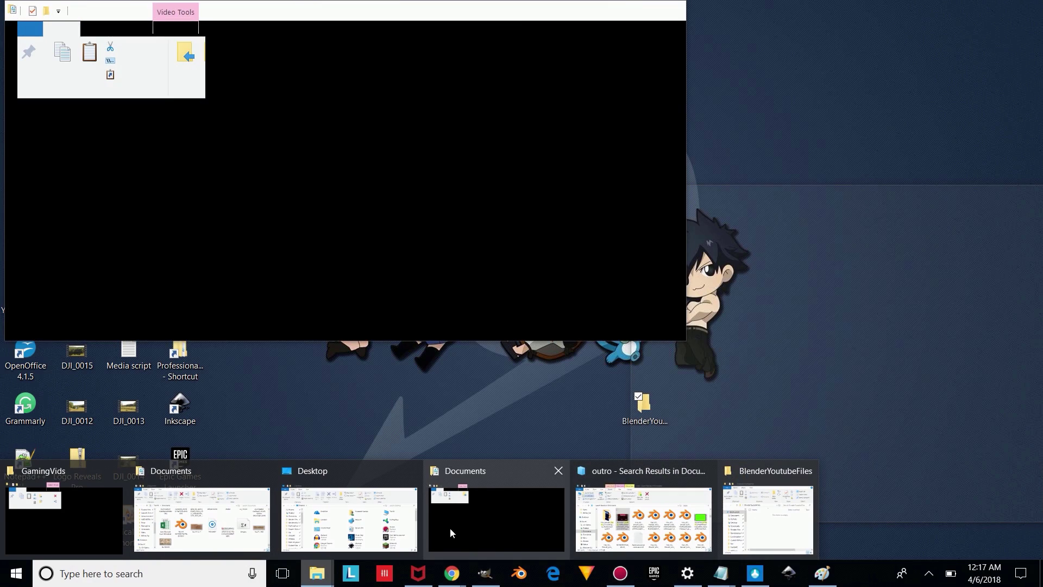
left_click(461, 527)
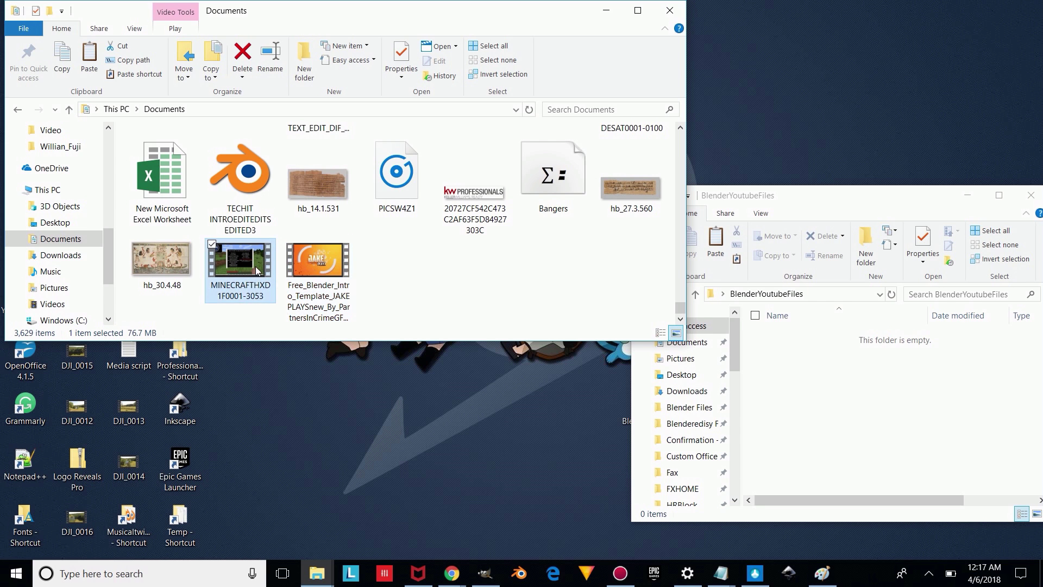
left_click_drag(321, 274, 846, 359)
left_click_drag(240, 288, 836, 381)
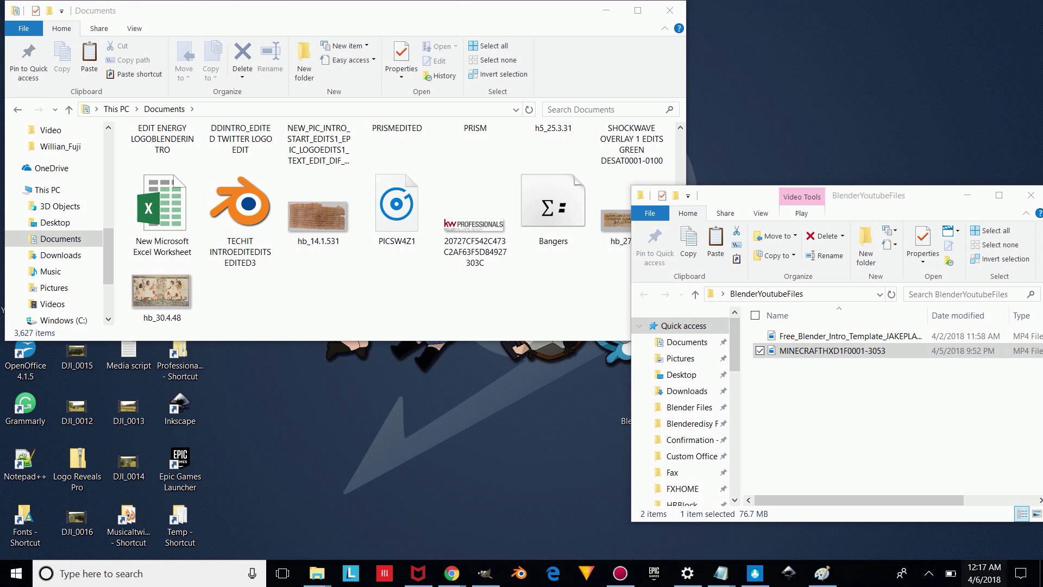
key("super+d")
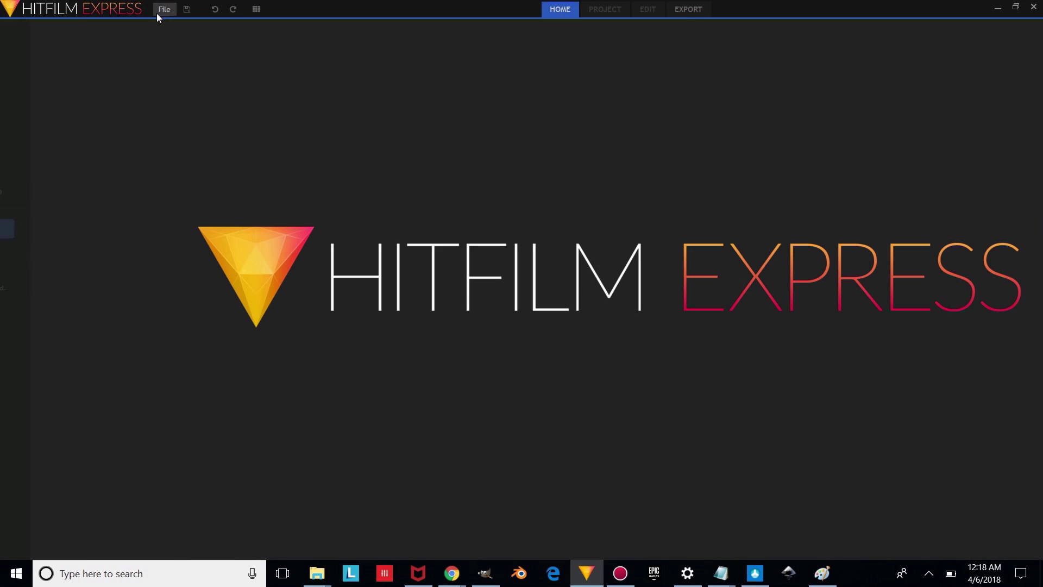
- Create a new project from the 1080p Full HD @ 24 fps template and start editing
left_click(166, 11)
left_click(175, 30)
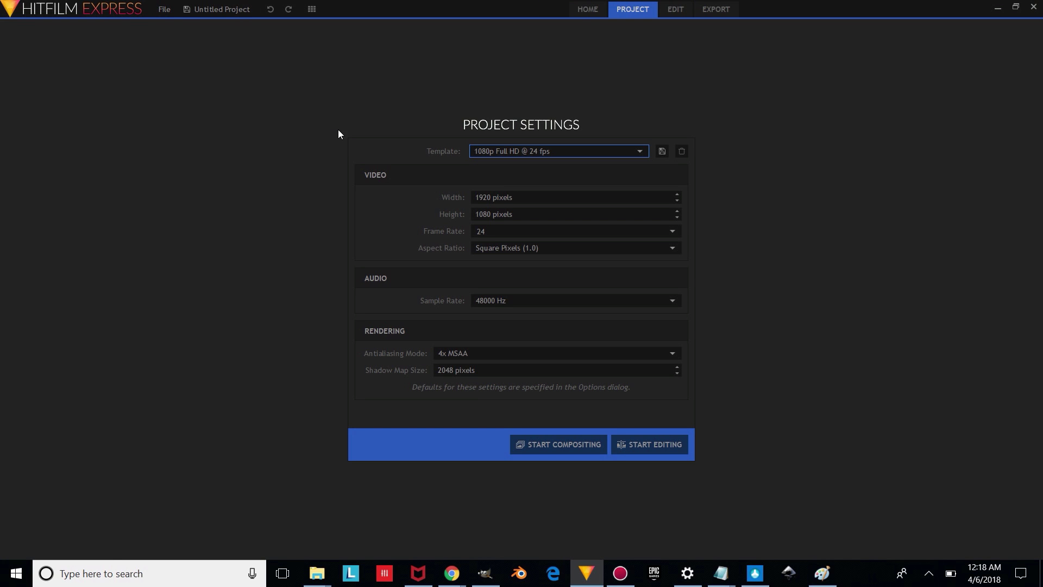
left_click(542, 150)
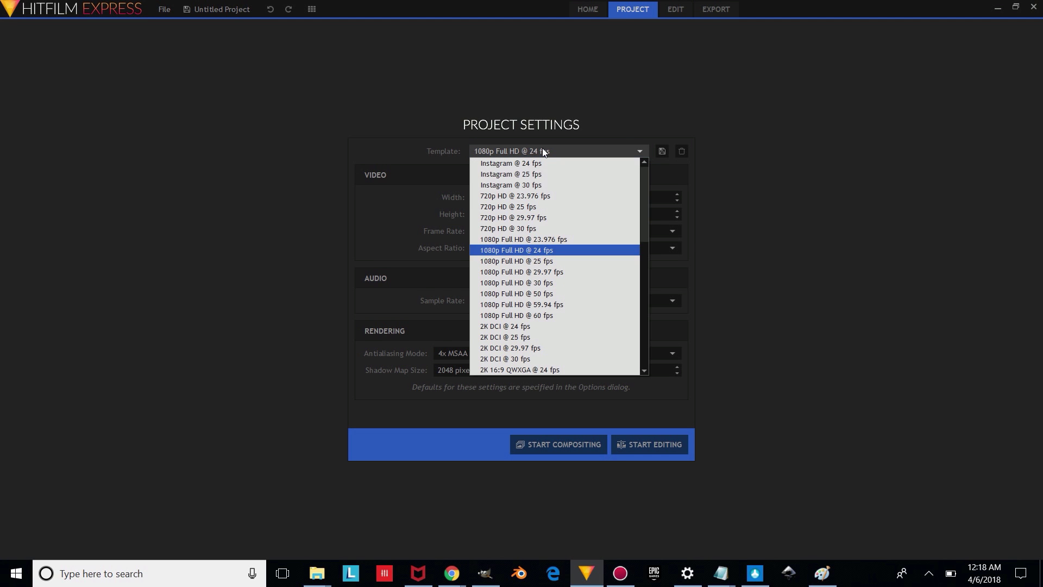
left_click(537, 250)
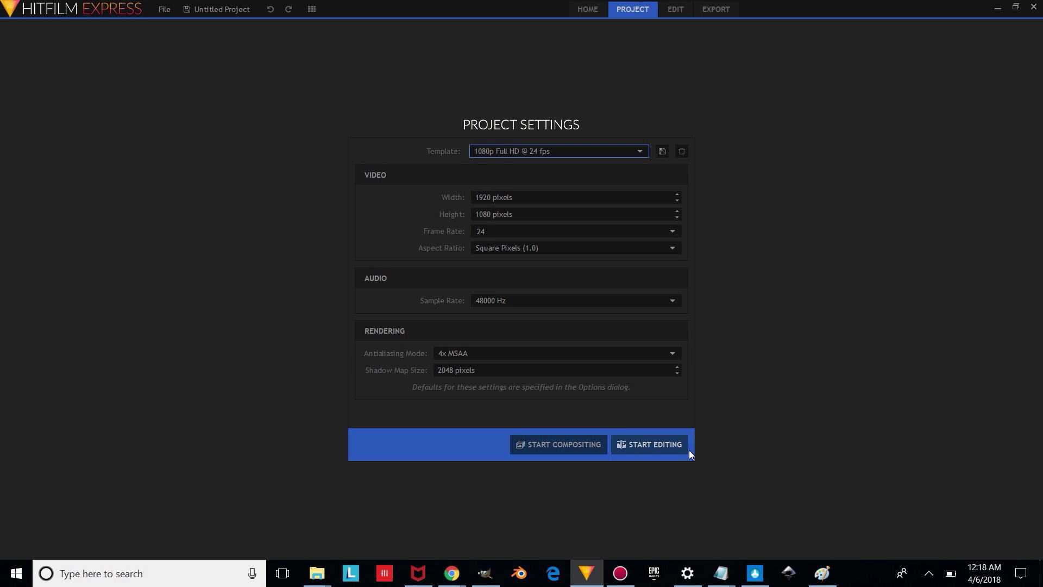
left_click(654, 448)
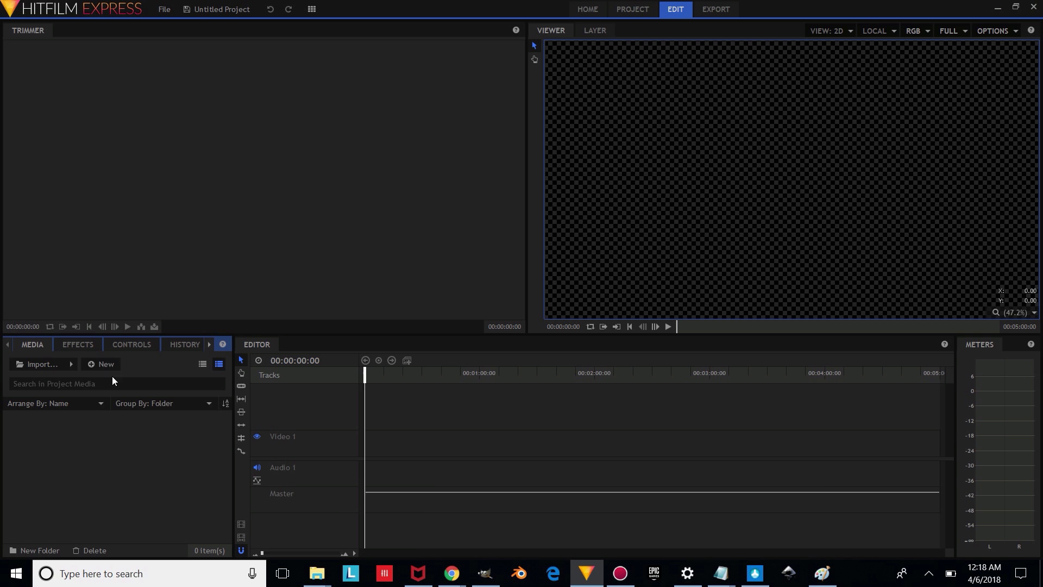
- Import the Blender intro and MINECRAFTHXD1F0001-3053 MP4s, dropping the intro on the timeline and accepting its settings
mouse_move(317, 573)
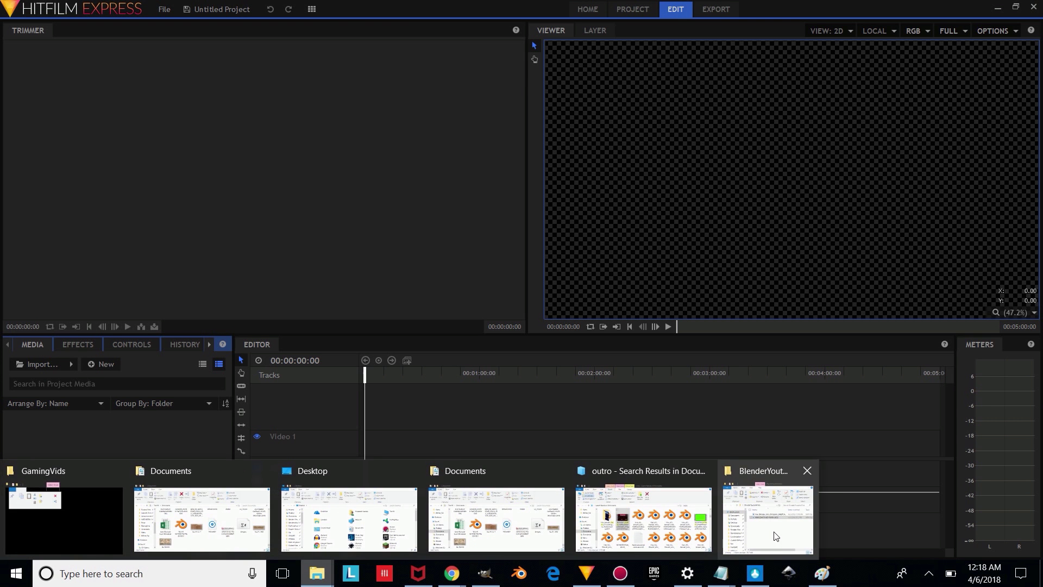
left_click(724, 466)
left_click_drag(849, 202, 533, 196)
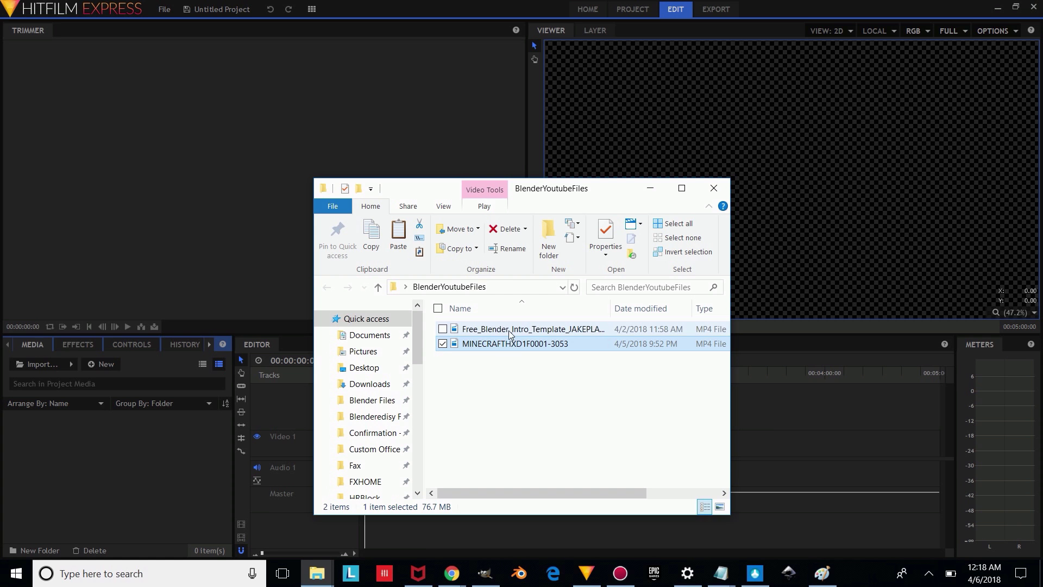
left_click_drag(510, 334, 76, 453)
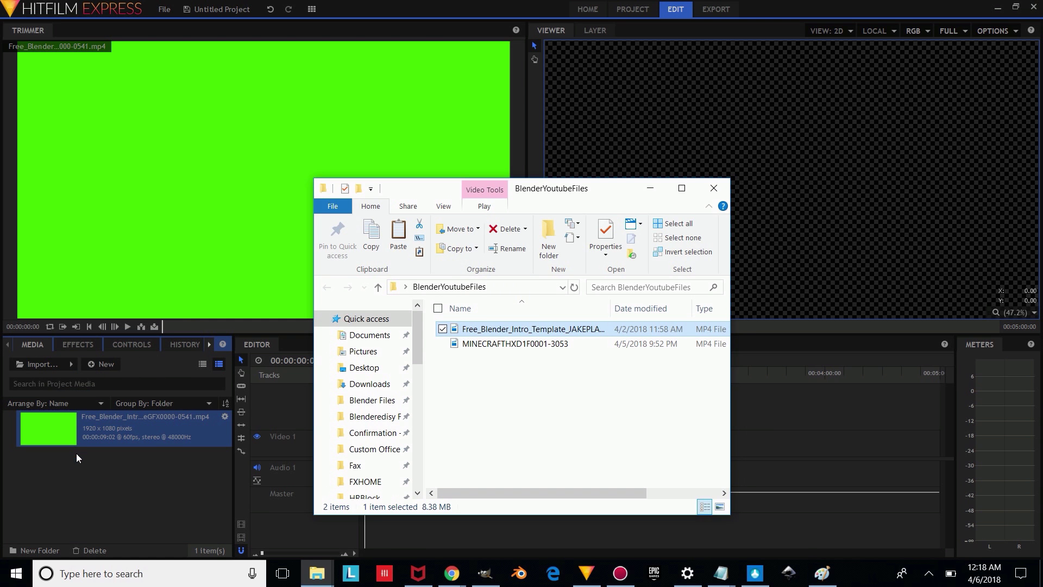
left_click_drag(511, 343, 119, 501)
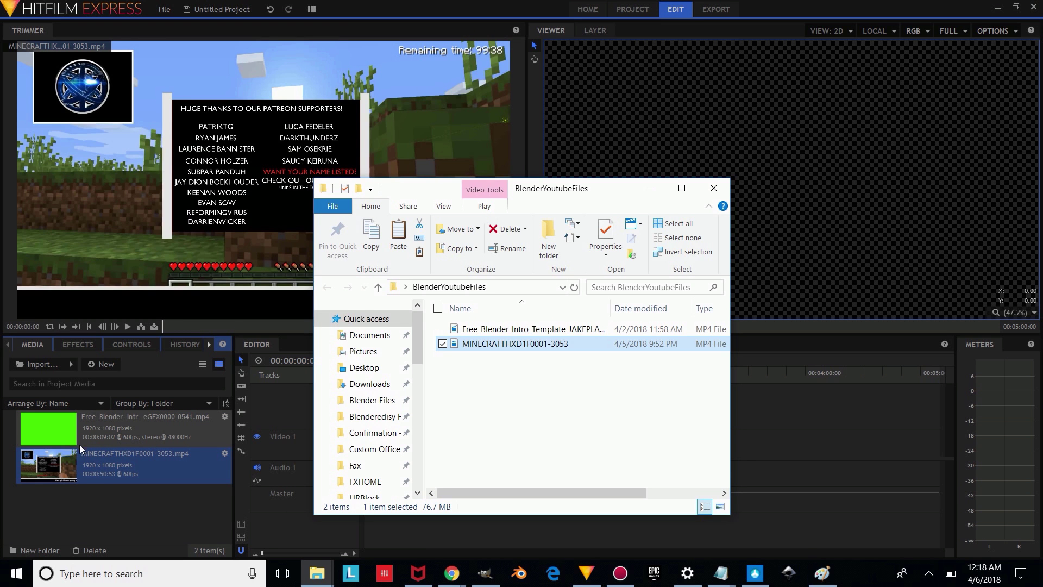
left_click_drag(52, 422, 558, 418)
left_click(563, 315)
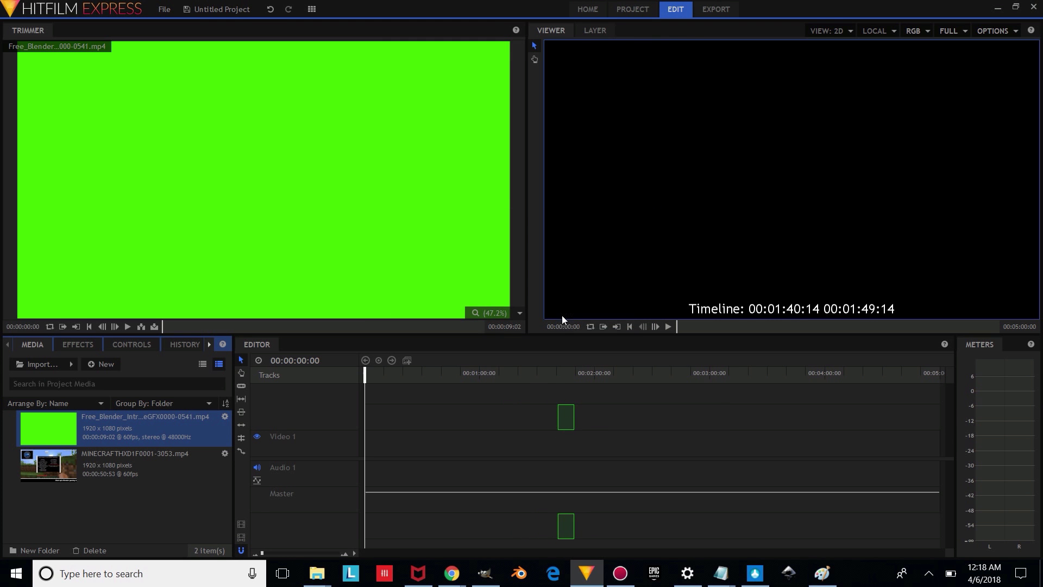
- Place the Minecraft gameplay on Video 1 and align the Blender clip above its final seconds
left_click_drag(60, 465, 365, 458)
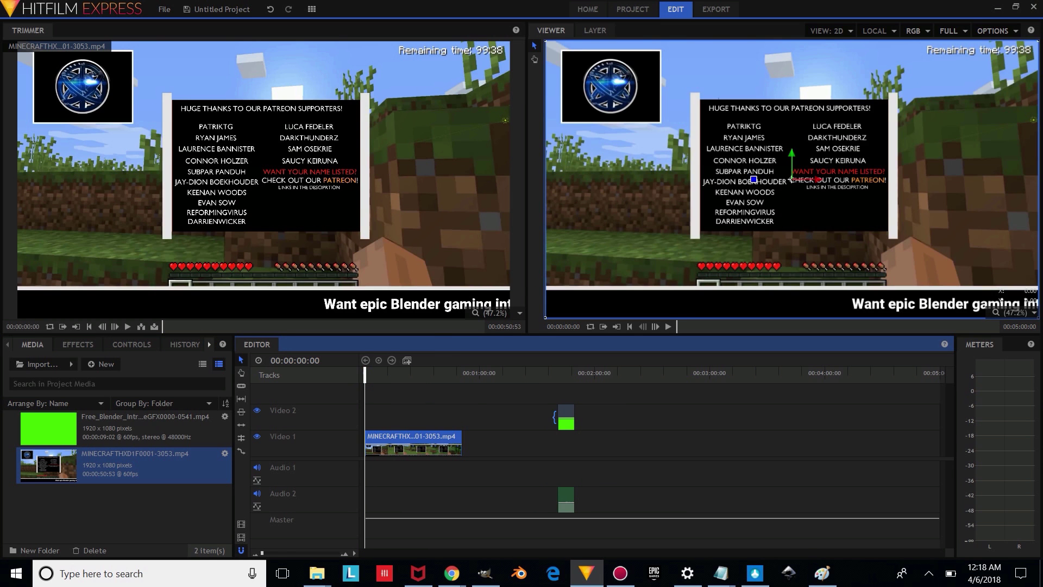
left_click_drag(568, 413, 454, 414)
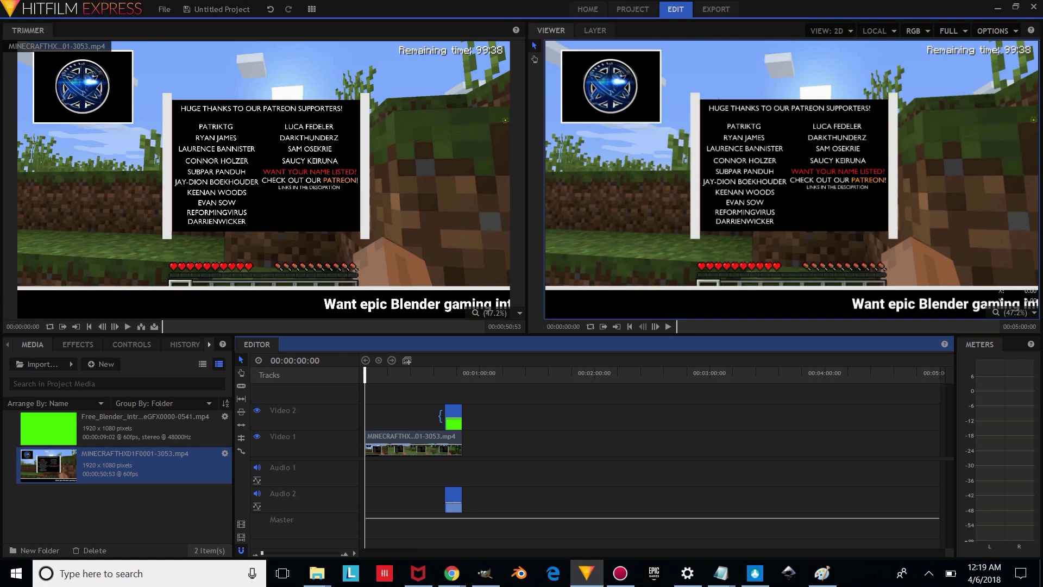
left_click_drag(261, 554, 265, 555)
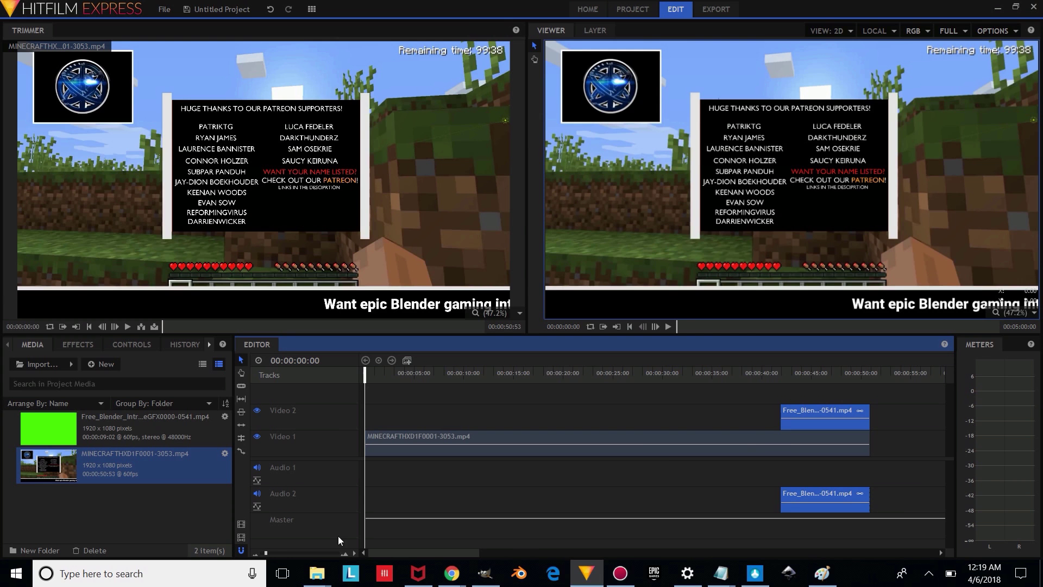
key("h")
left_click_drag(708, 484, 379, 475)
key("v")
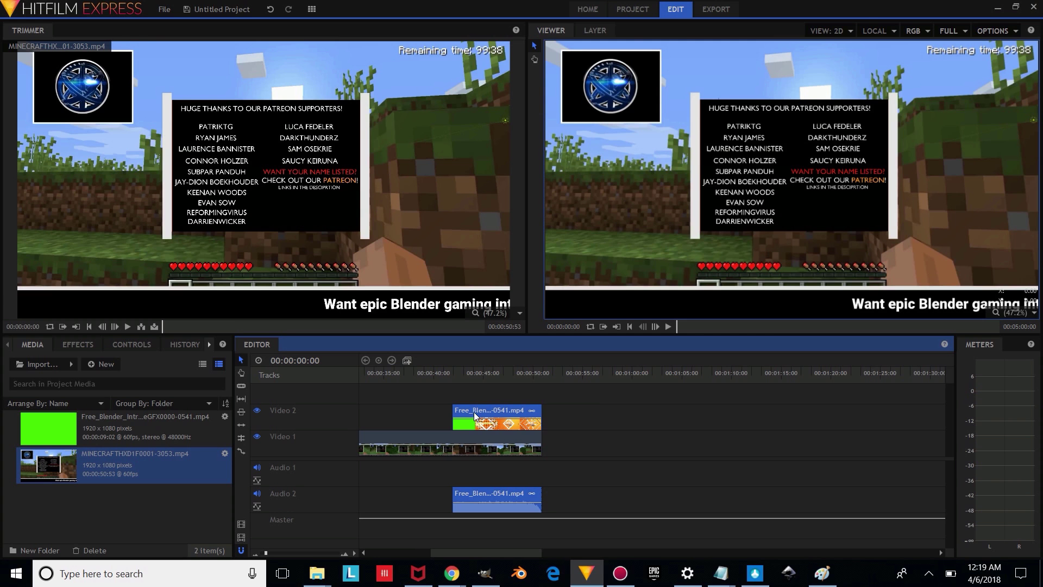
left_click(82, 343)
- Apply Hue & RGB Key to the intro clip, matching by RGB with pure green as key colour
left_click(111, 365)
type("key")
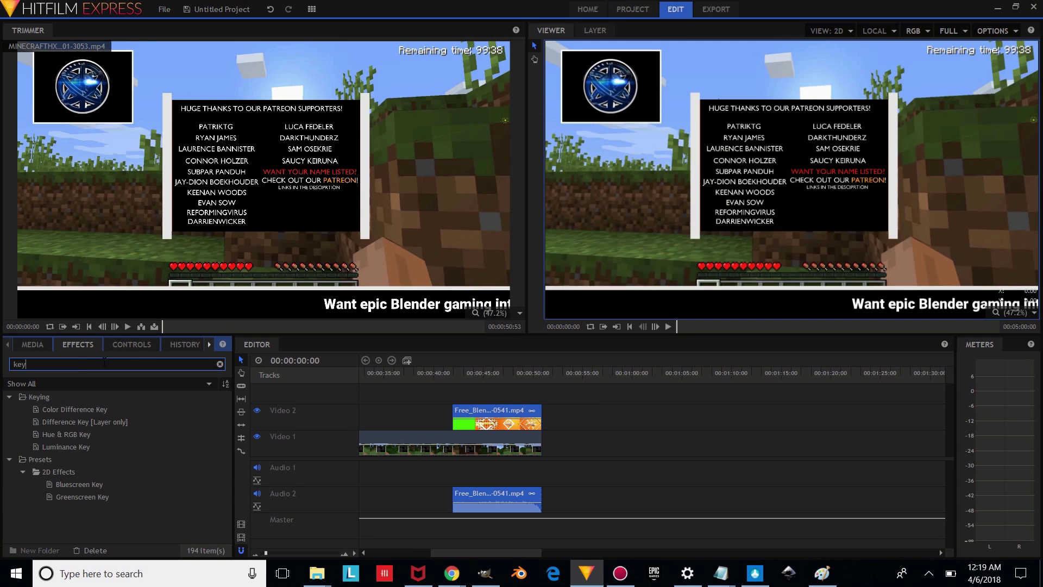
left_click_drag(44, 433, 471, 424)
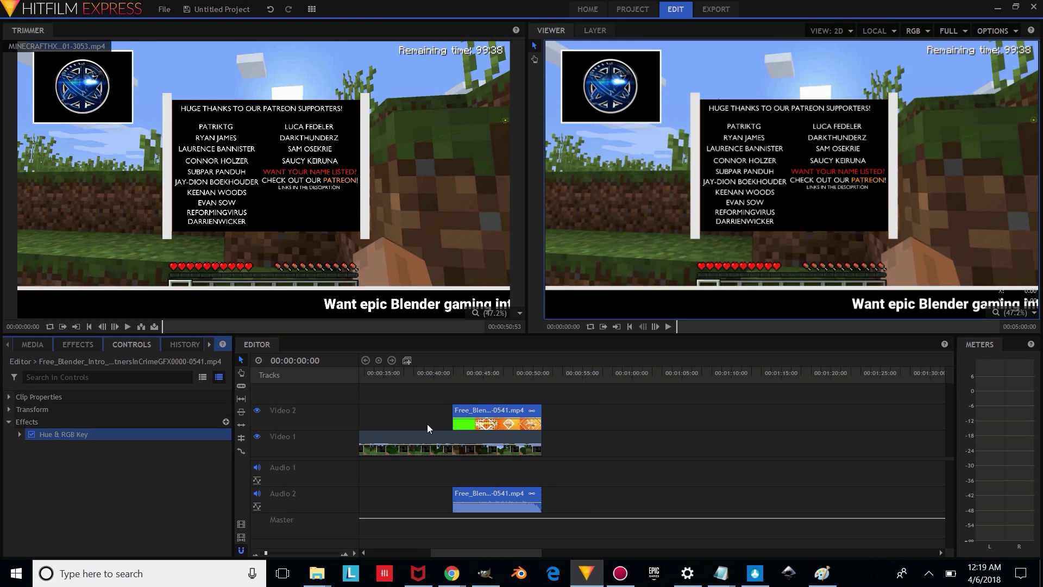
left_click(21, 434)
left_click(141, 485)
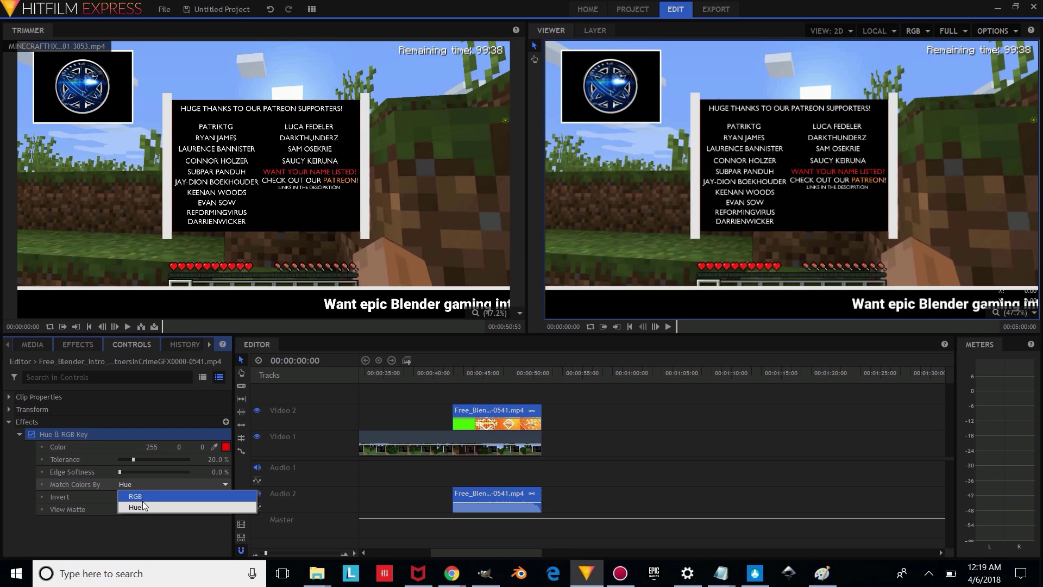
left_click(142, 496)
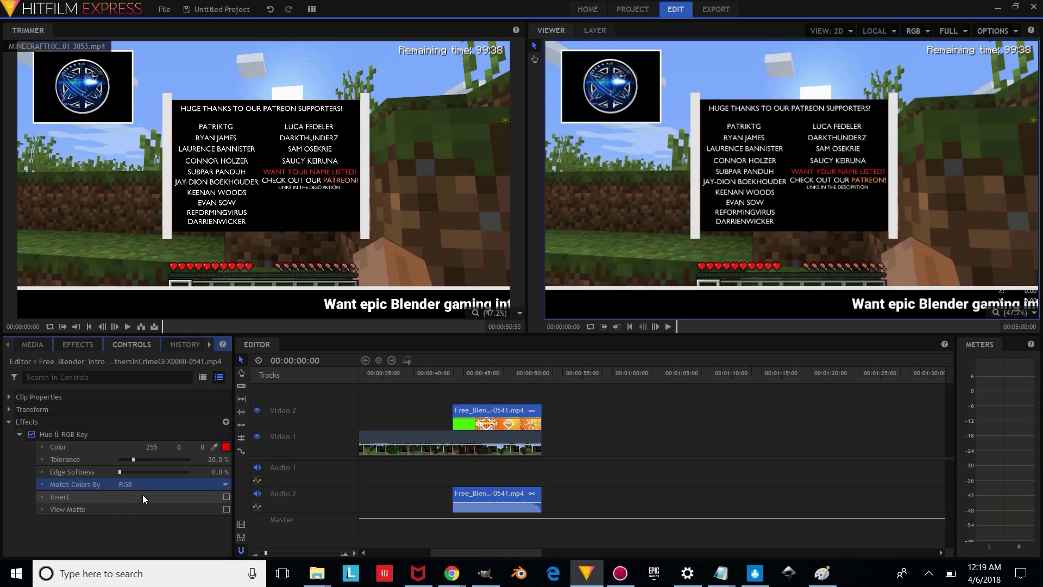
left_click(228, 447)
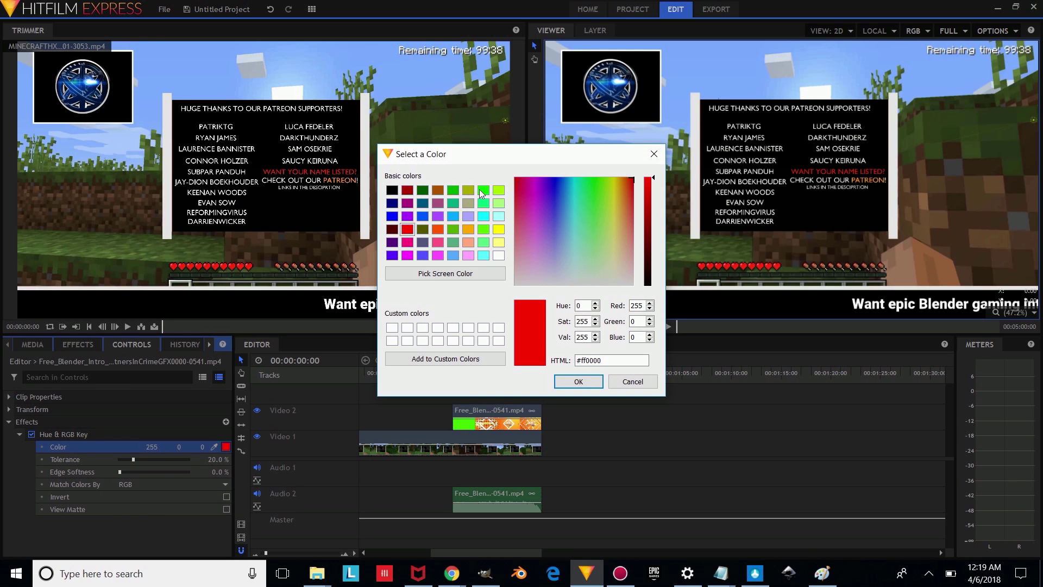
left_click(482, 190)
left_click(578, 381)
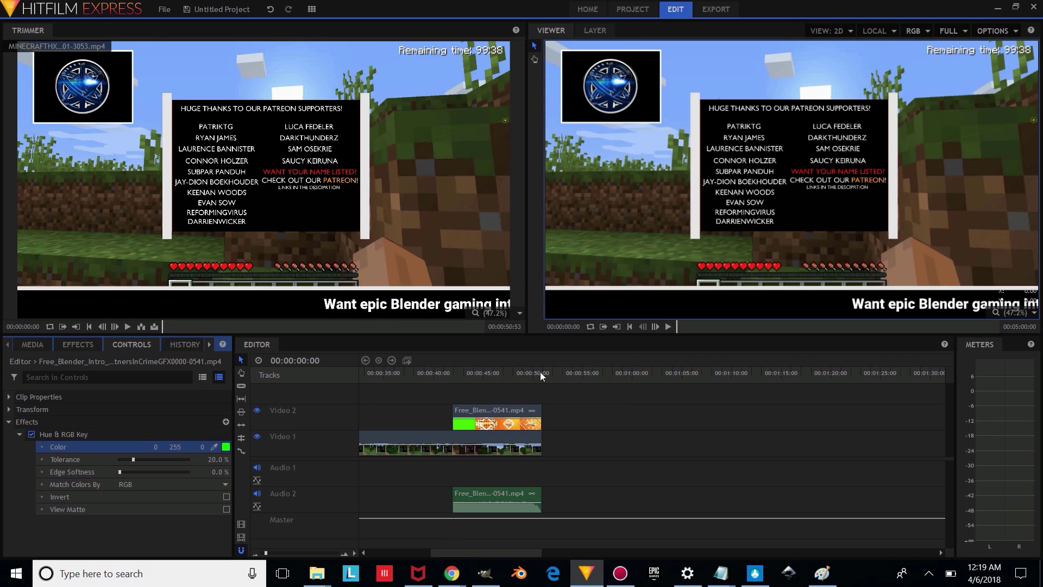
- Raise the key tolerance to 46% and scrub through the intro to check the key
left_click(460, 373)
left_click_drag(460, 372, 456, 375)
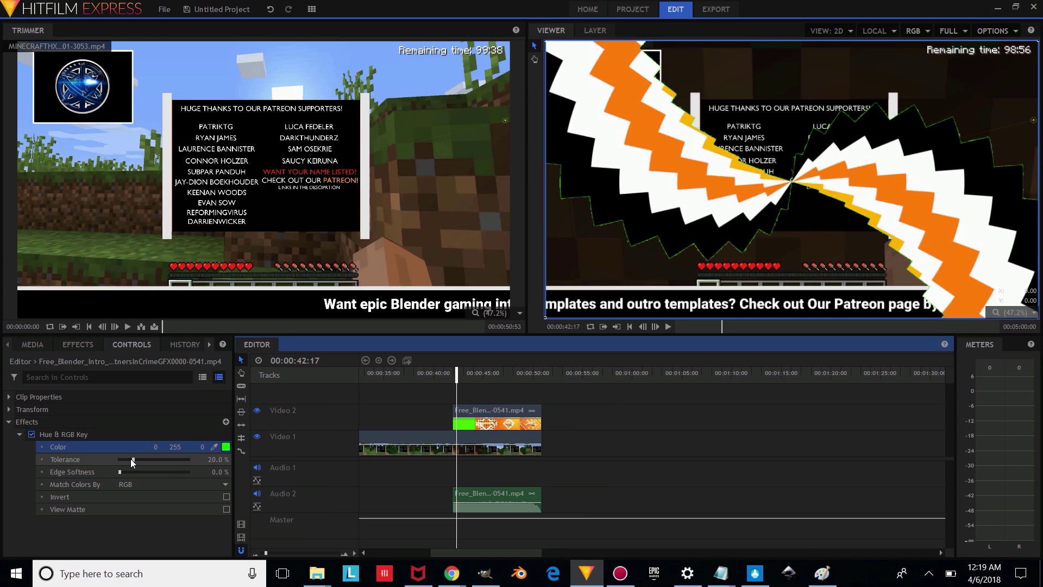
left_click_drag(133, 460, 133, 460)
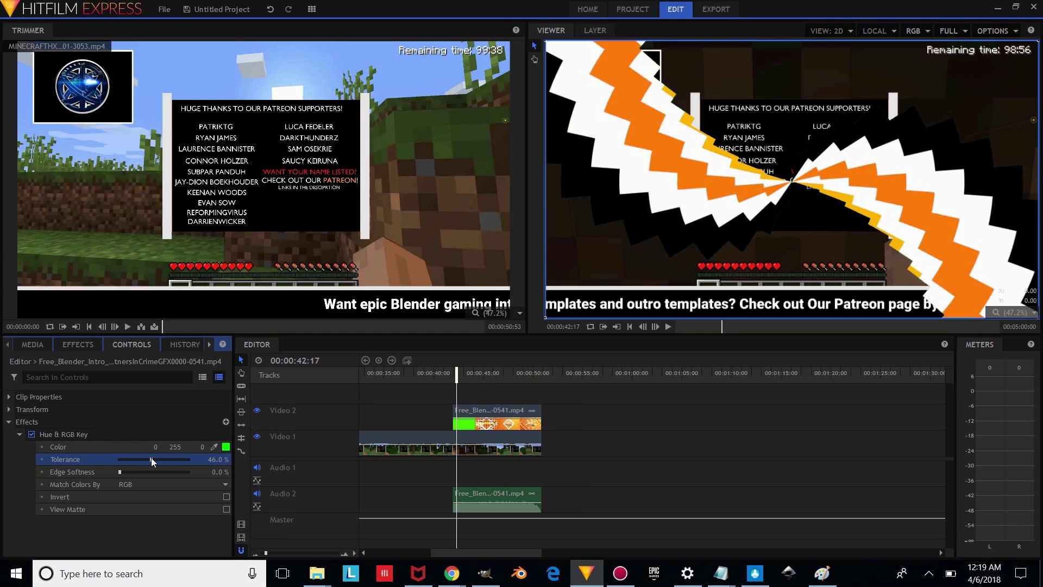
mouse_move(470, 375)
left_mouse_down()
mouse_move(449, 375)
mouse_move(483, 374)
left_mouse_up()
left_click_drag(388, 374, 523, 385)
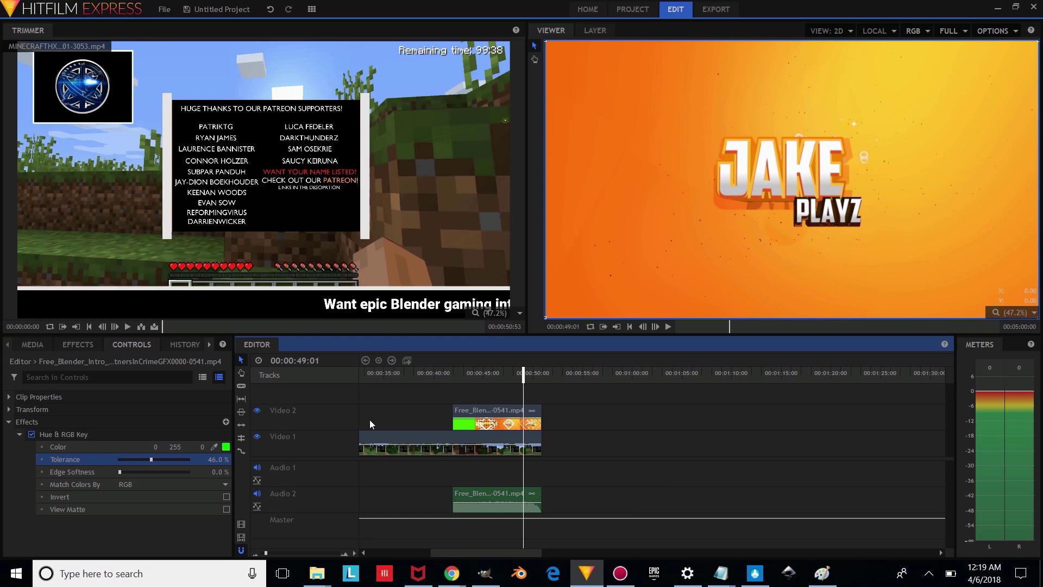
- Import the BLENDER_OUTRO_CRIMSONALPHAGAMES video into the Media panel
left_click(44, 345)
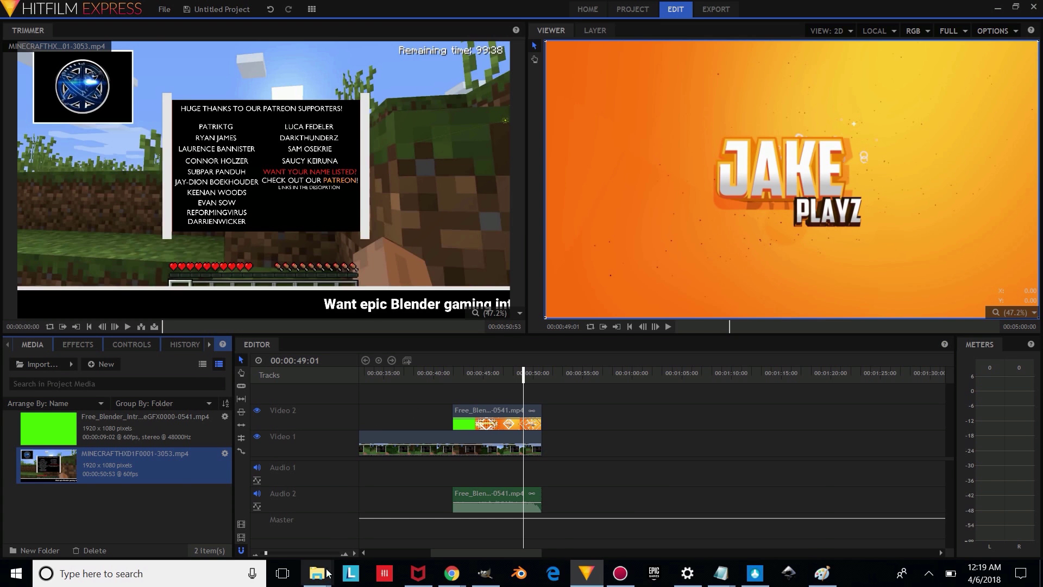
mouse_move(324, 577)
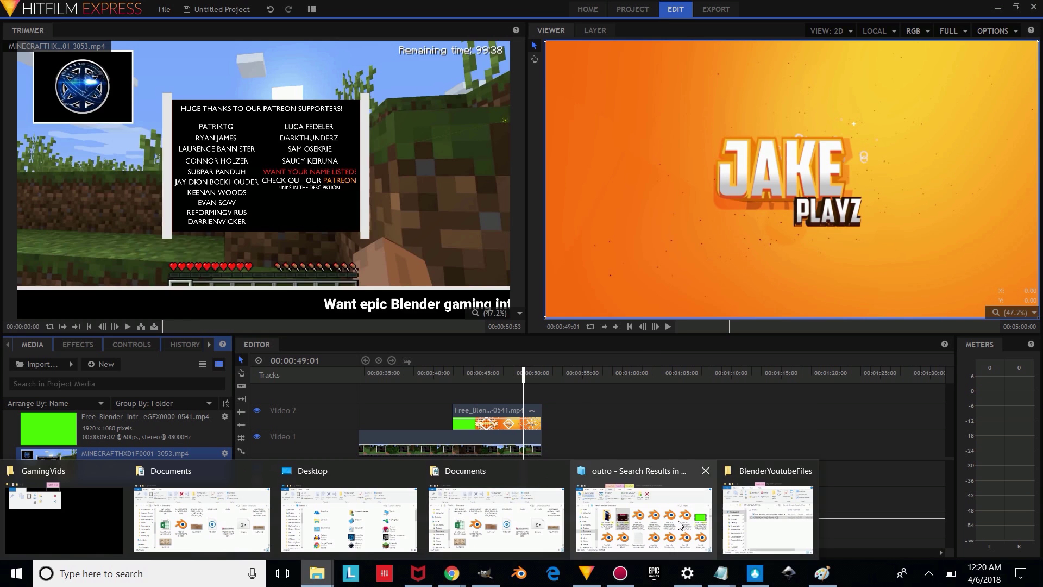
left_click(644, 518)
left_click_drag(246, 166, 71, 442)
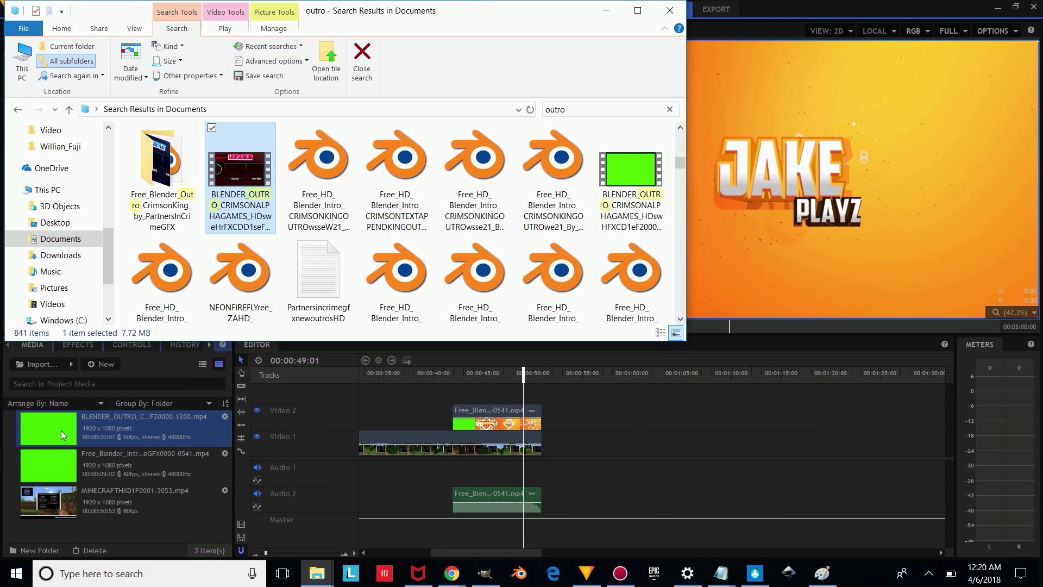
- Replace the intro clip with the outro on Video 2 and apply a Hue & RGB Key to it
left_click(483, 419)
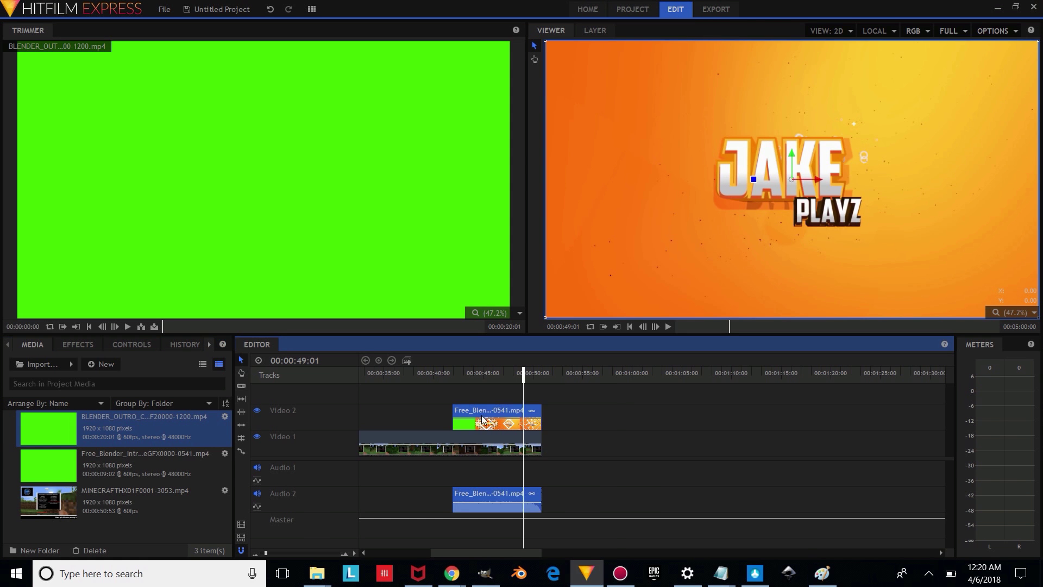
right_click(482, 418)
left_click(495, 553)
left_click_drag(76, 420, 452, 418)
left_click(132, 345)
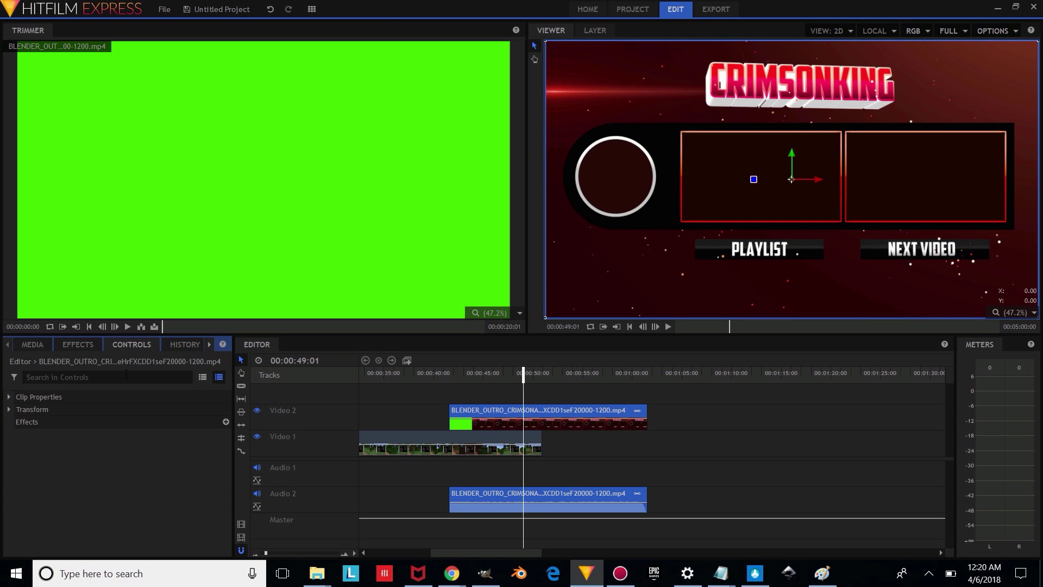
left_click(63, 349)
left_click_drag(60, 433, 478, 420)
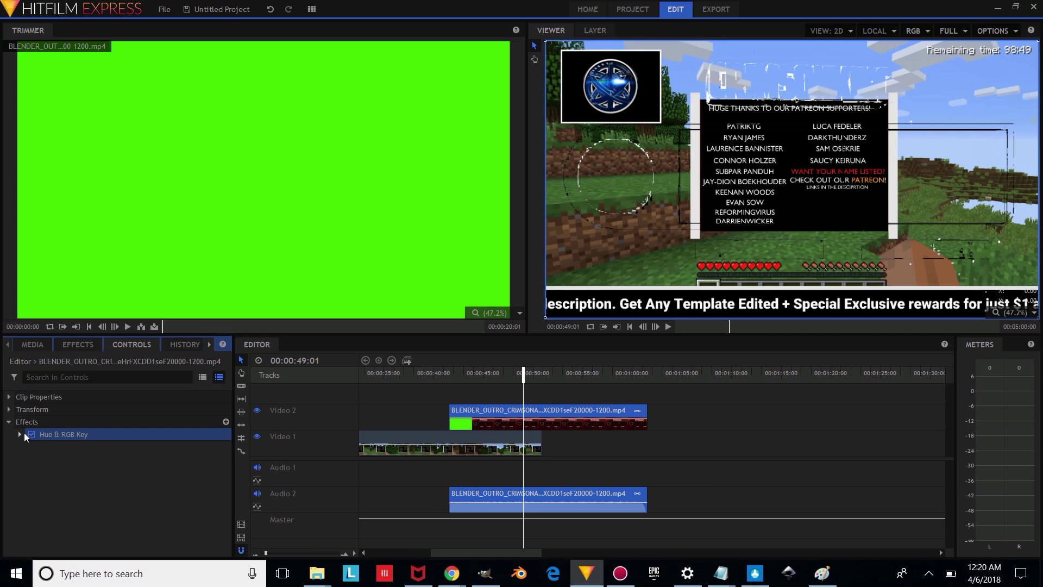
- Change the outro's Hue & RGB Key colour from red to pure green
left_click(20, 434)
left_click(226, 447)
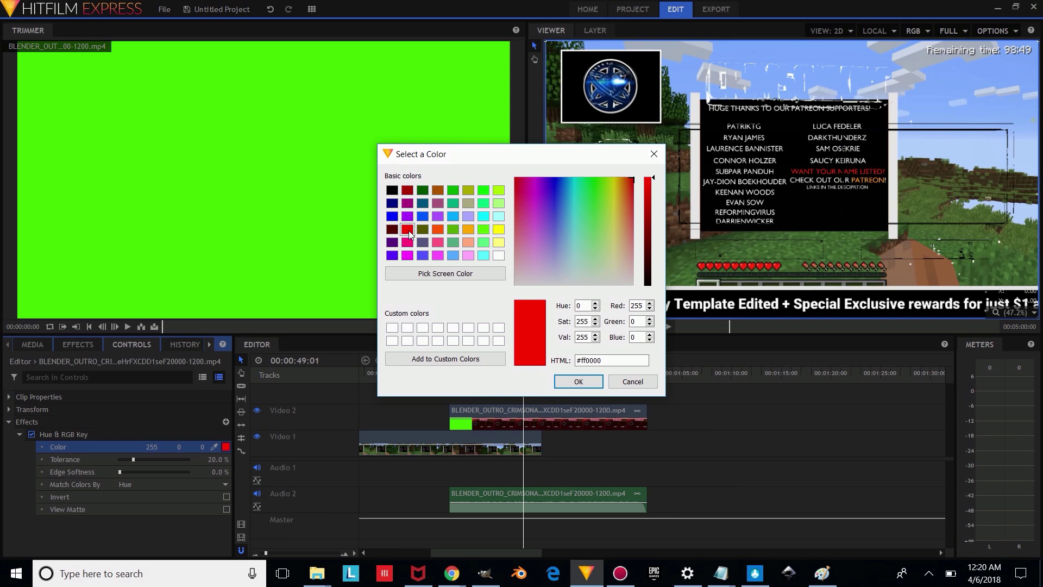
left_click(483, 190)
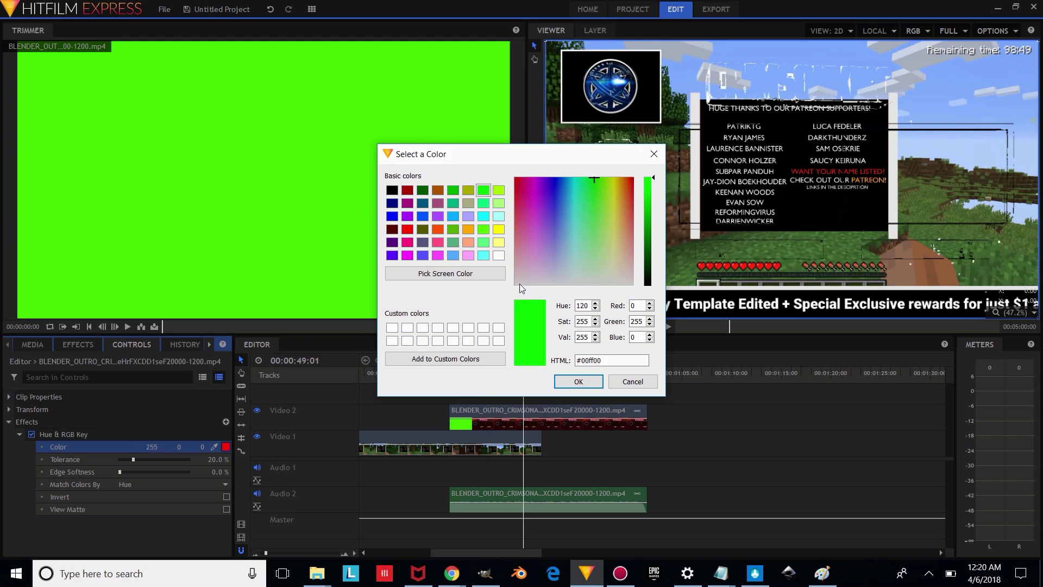
left_click(566, 379)
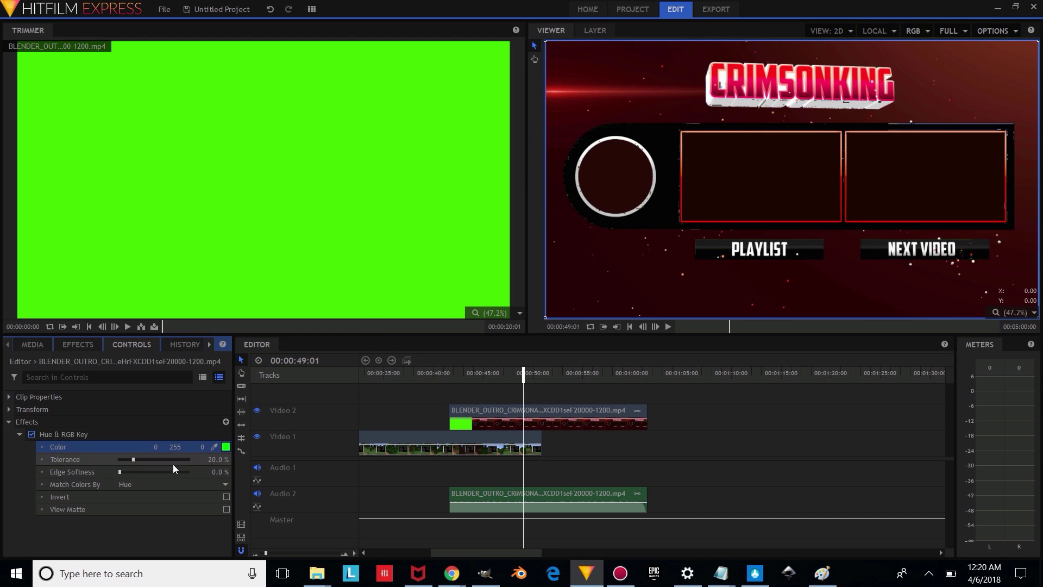
- Lower the key tolerance to 16% and review the keyed outro end screen
left_click_drag(449, 371, 451, 371)
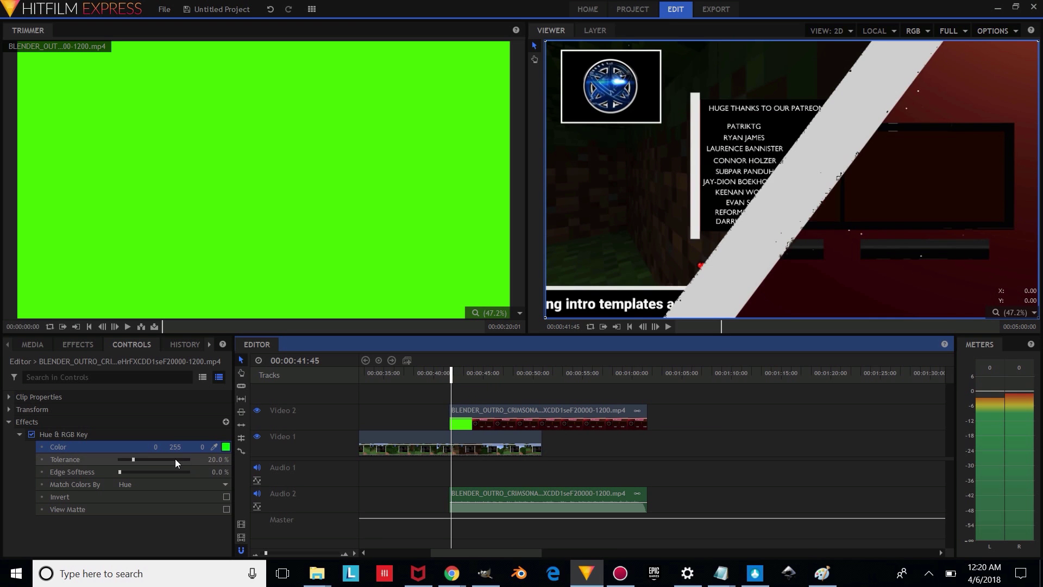
mouse_move(131, 457)
left_mouse_down()
mouse_move(121, 459)
mouse_move(131, 461)
left_mouse_up()
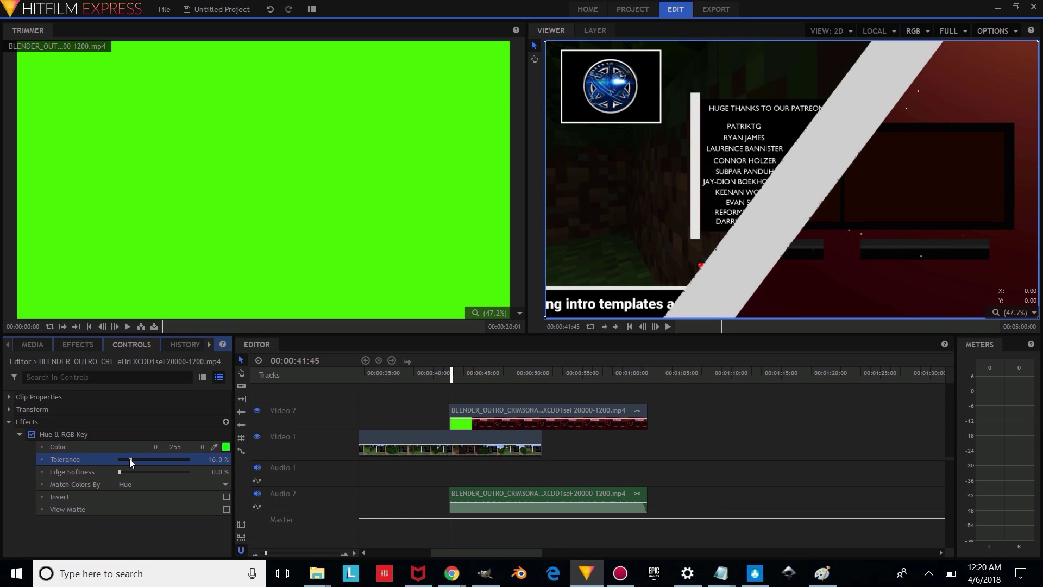
left_click_drag(451, 374, 519, 399)
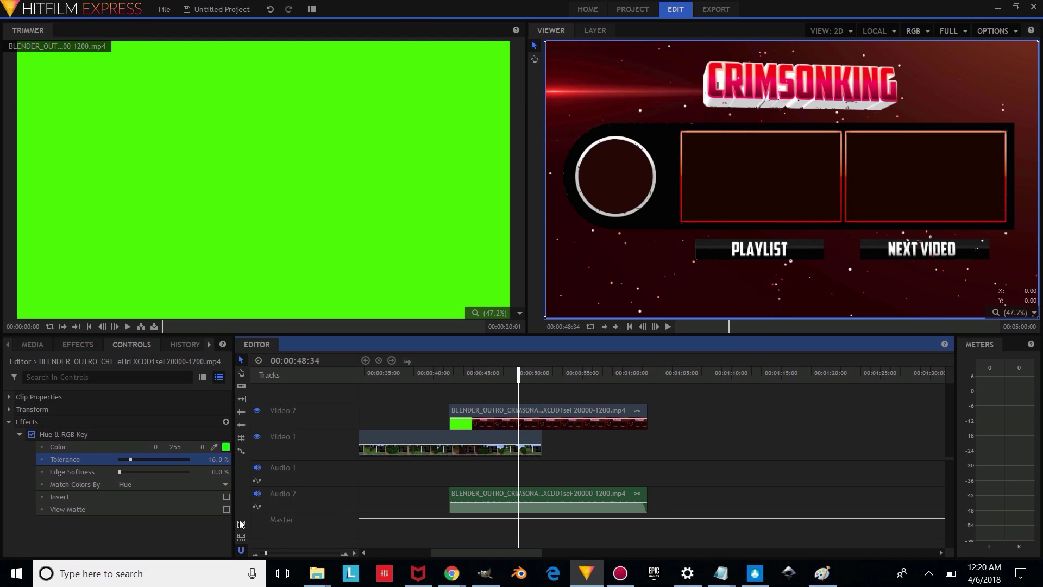
- Queue the edited timeline for export as a YouTube 1080p HD MP4
left_click(163, 9)
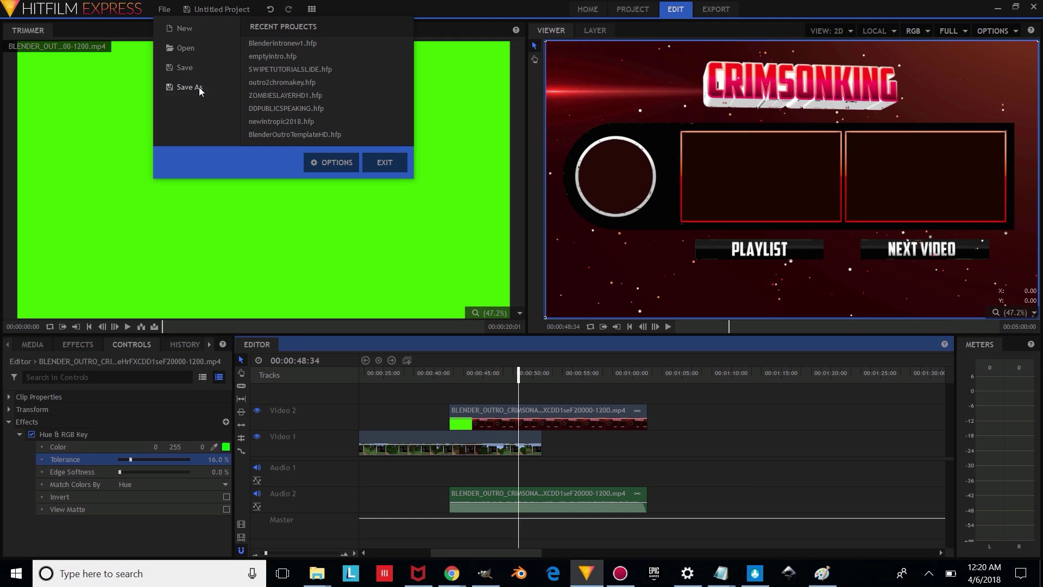
left_click(242, 525)
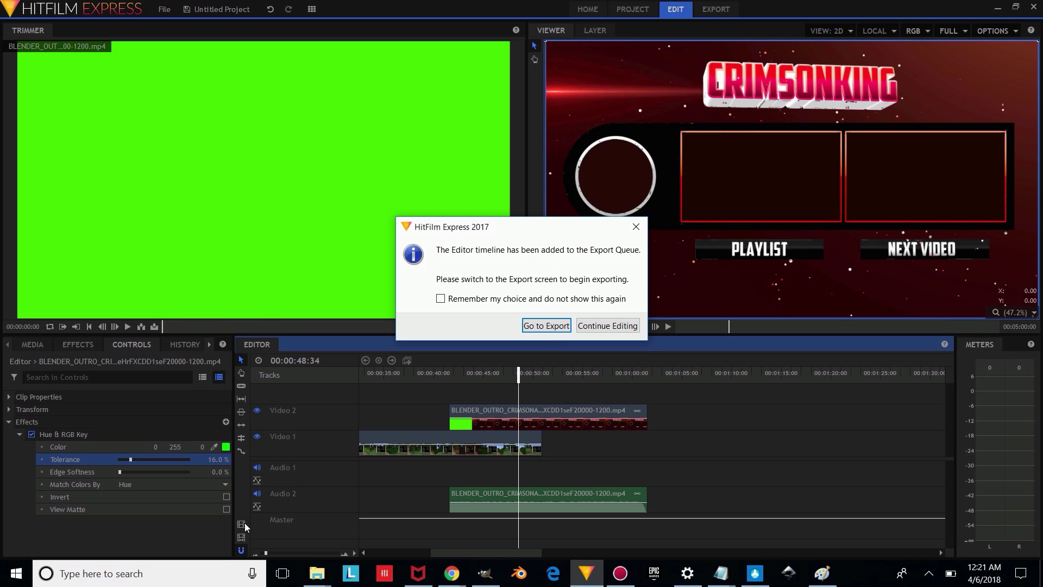
left_click(547, 326)
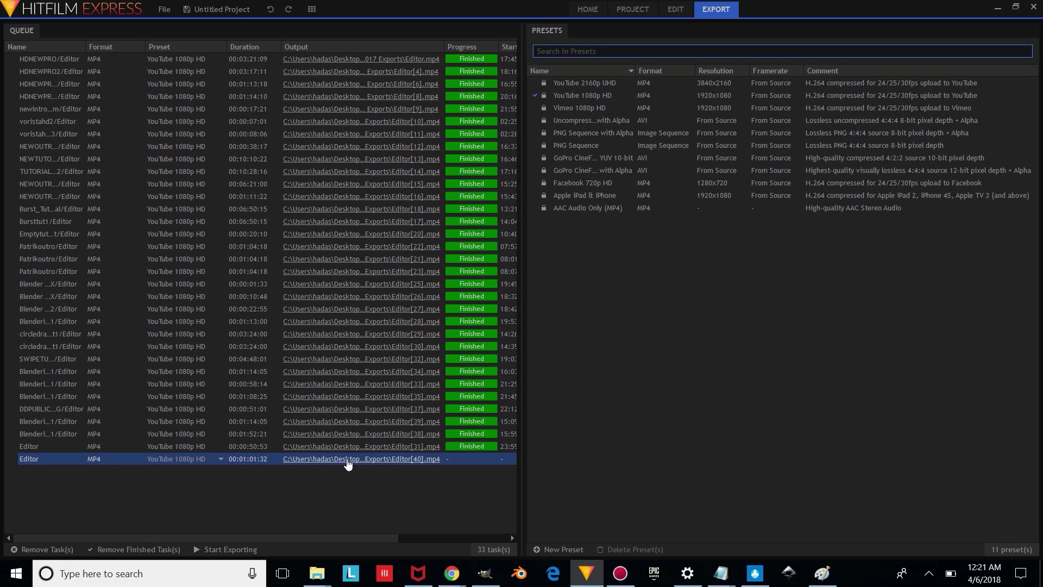
- Run the export task and reveal the finished MP4 in its output folder
right_click(347, 465)
left_click(380, 551)
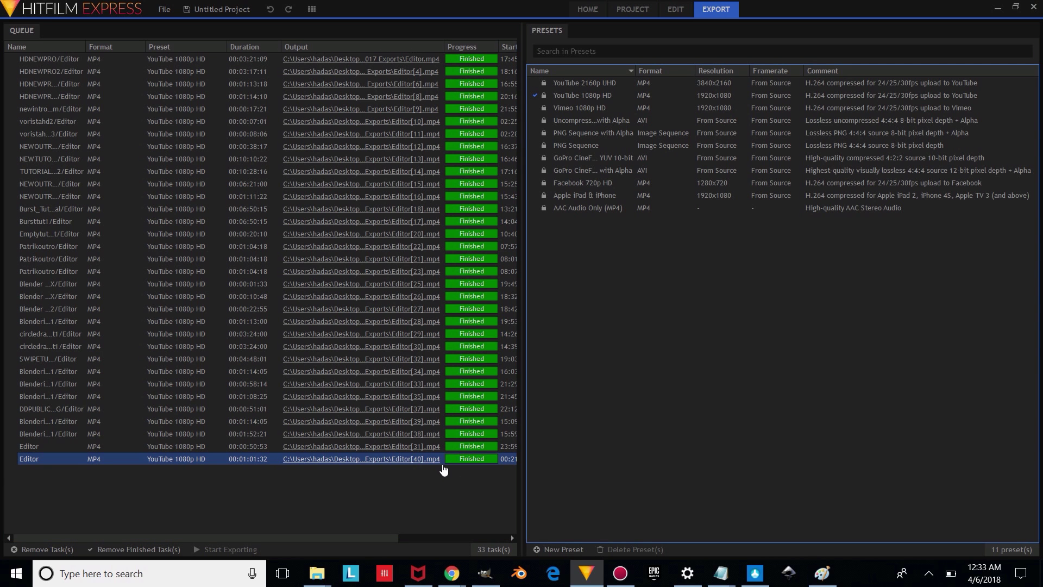
right_click(331, 460)
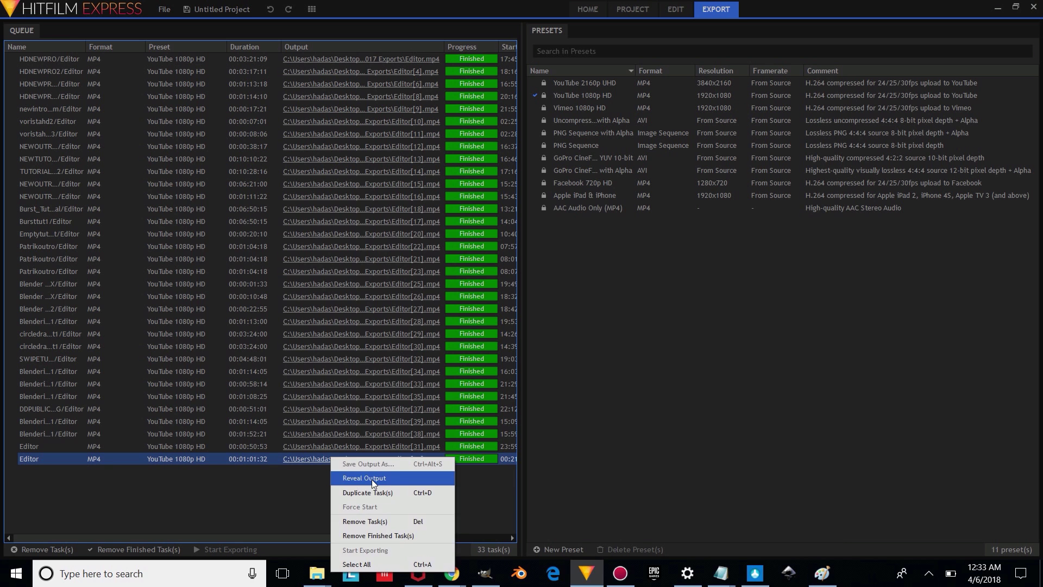
left_click(373, 480)
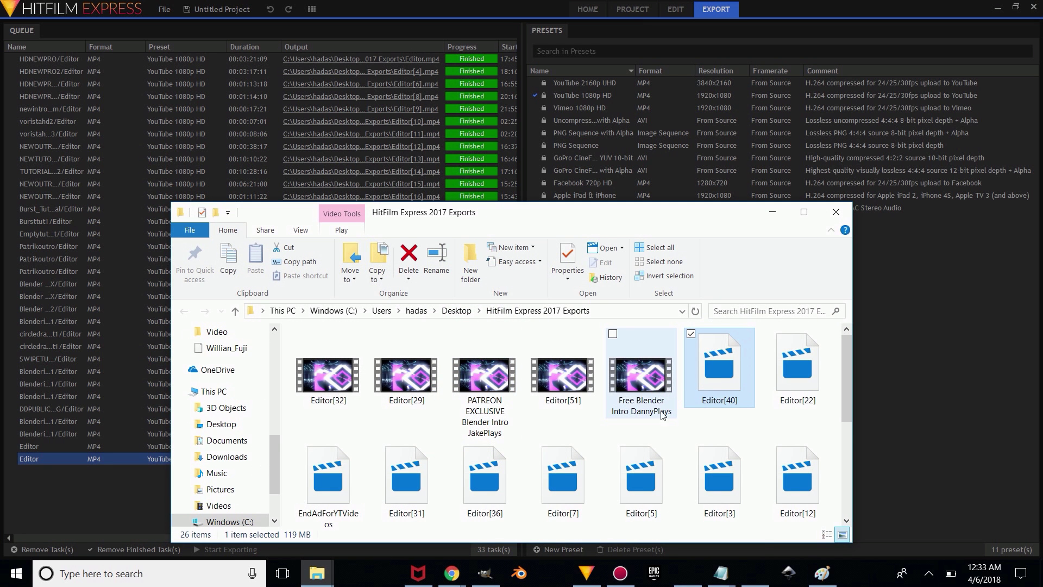